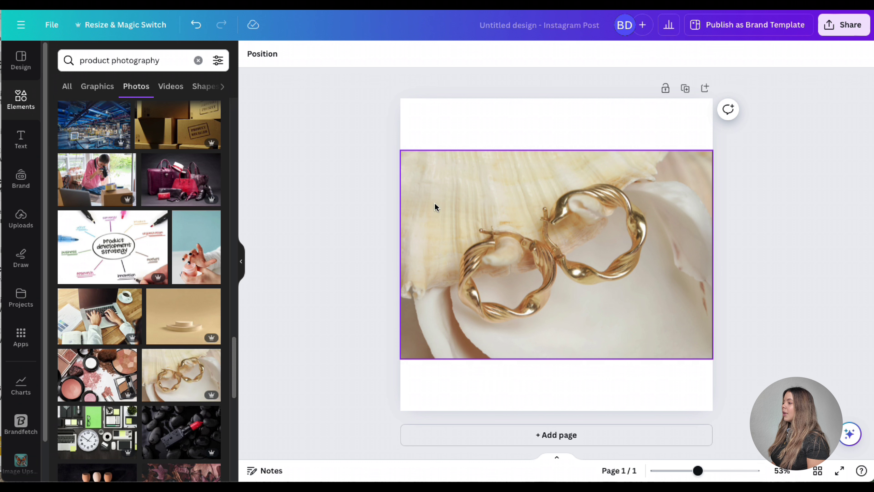
# Start Magic Expand on the gold earrings photo and choose the Whole Page size
pyautogui.click(495, 166)
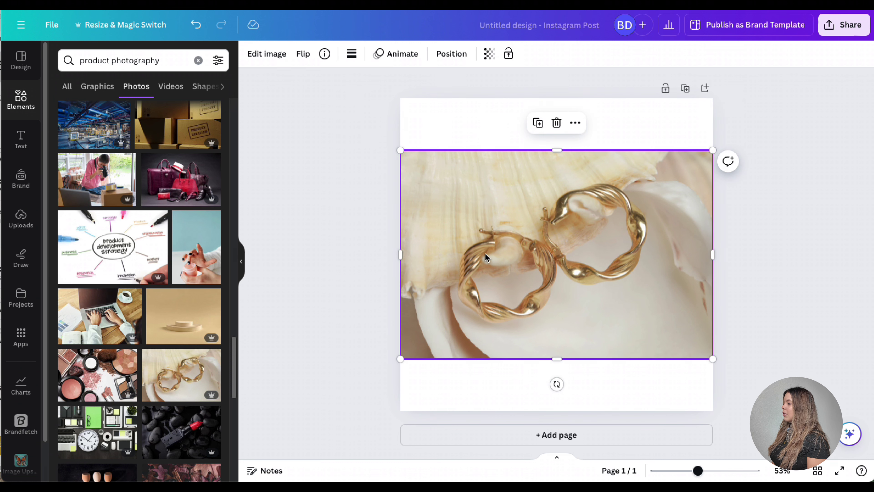
pyautogui.click(273, 56)
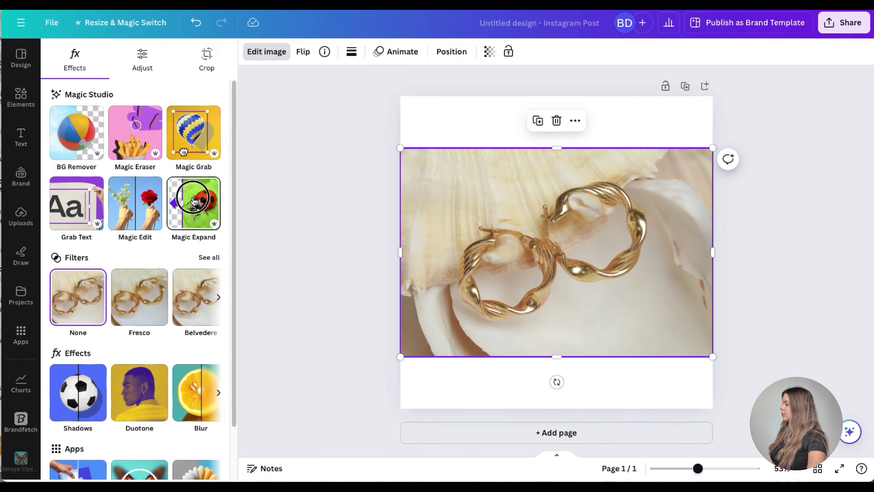
pyautogui.click(194, 207)
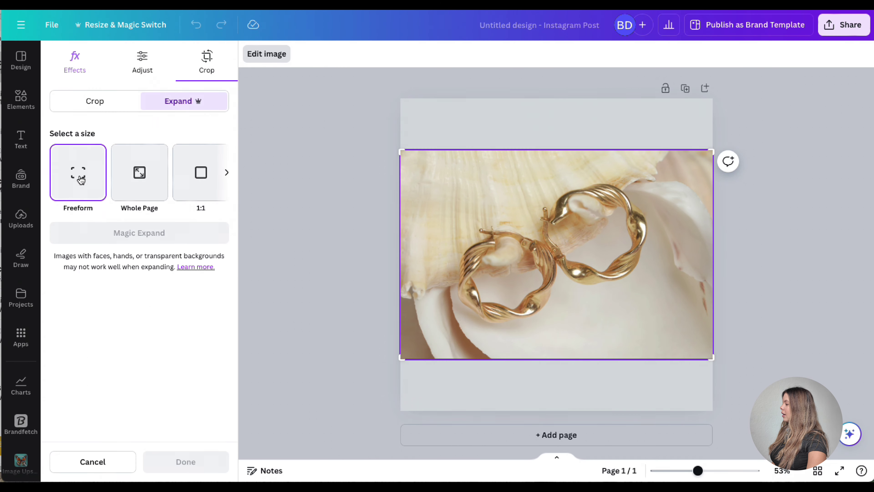
pyautogui.click(146, 185)
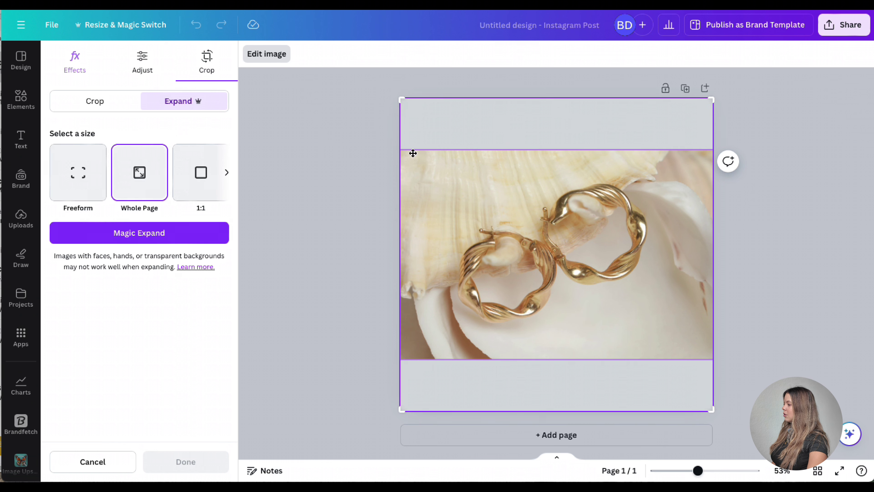
# Preview the 16:9, 1:1 and 9:16 expansion sizes and return to Whole Page
pyautogui.click(226, 172)
pyautogui.click(139, 175)
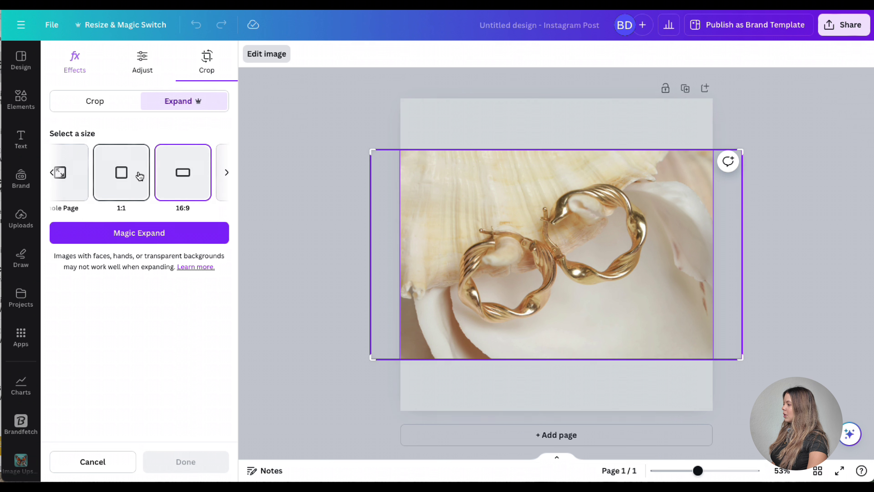
pyautogui.click(121, 175)
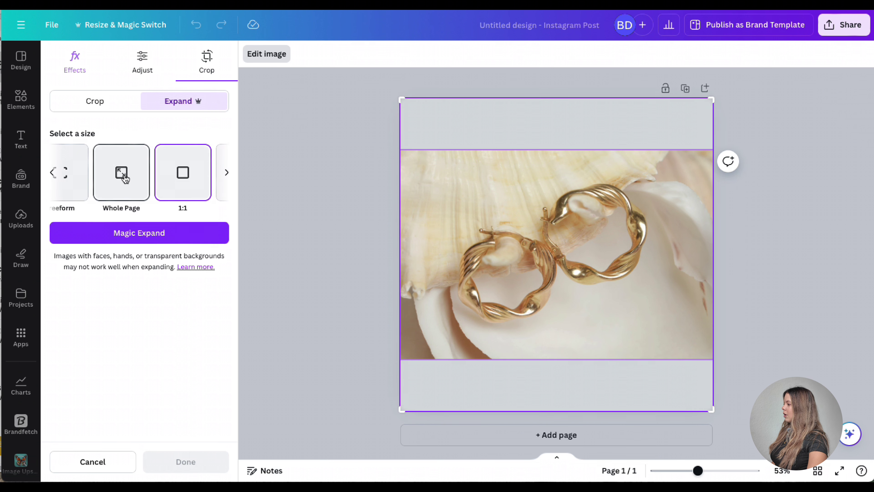
pyautogui.click(226, 172)
pyautogui.click(227, 172)
pyautogui.click(150, 177)
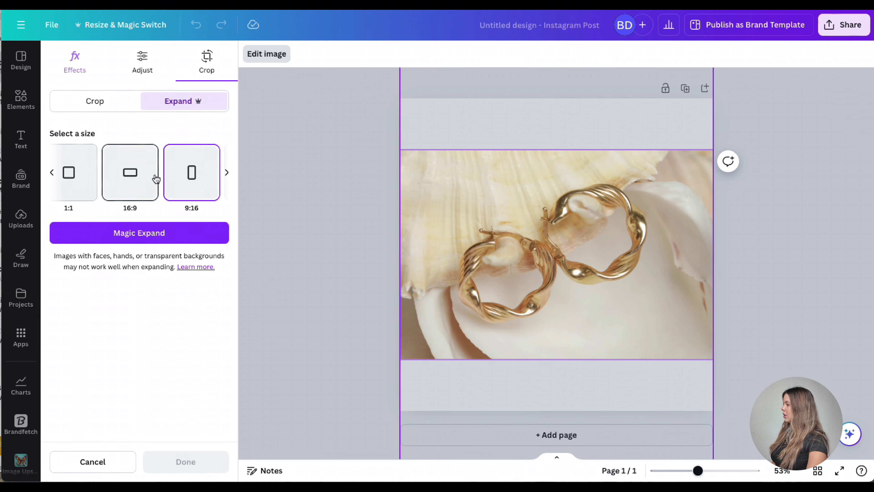
pyautogui.hscroll(-2, 82, 189)
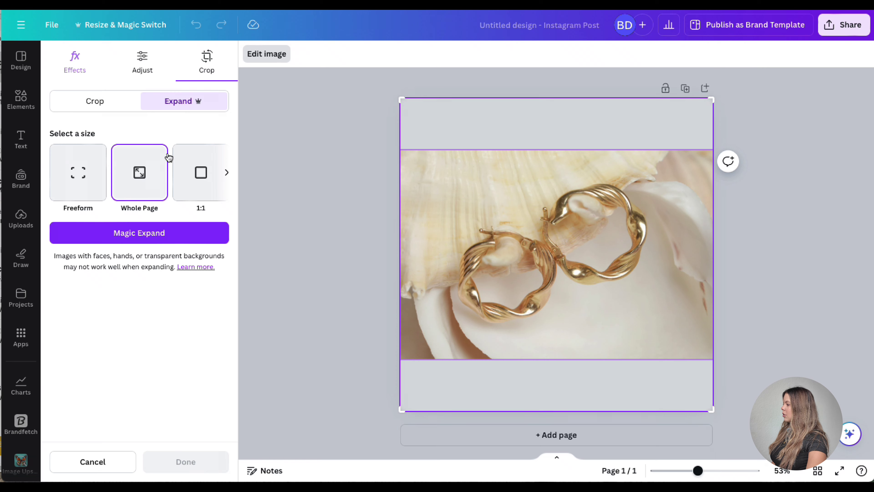
# Generate the Magic Expand results for the earrings photo, compare the variants and apply the second one
pyautogui.click(139, 233)
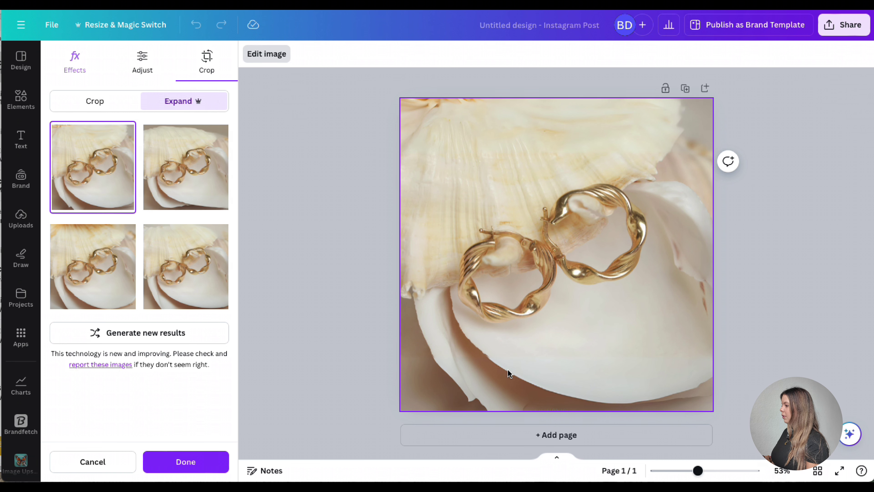
pyautogui.click(184, 176)
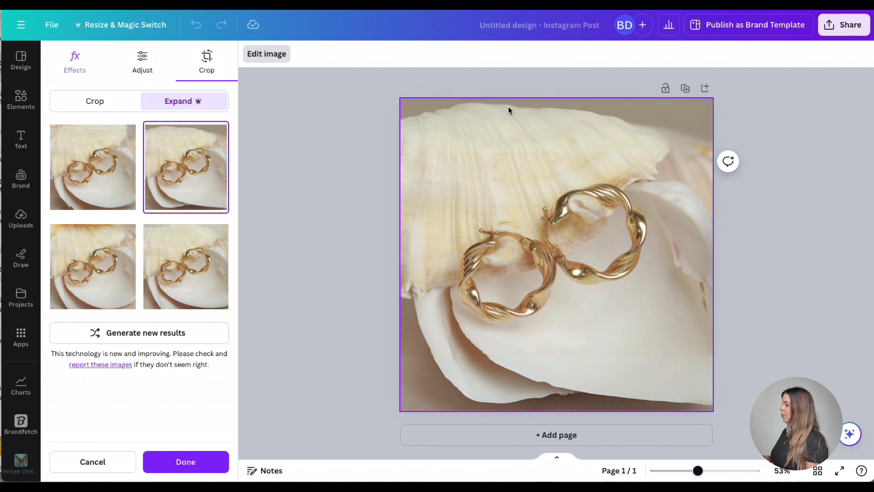
pyautogui.click(108, 285)
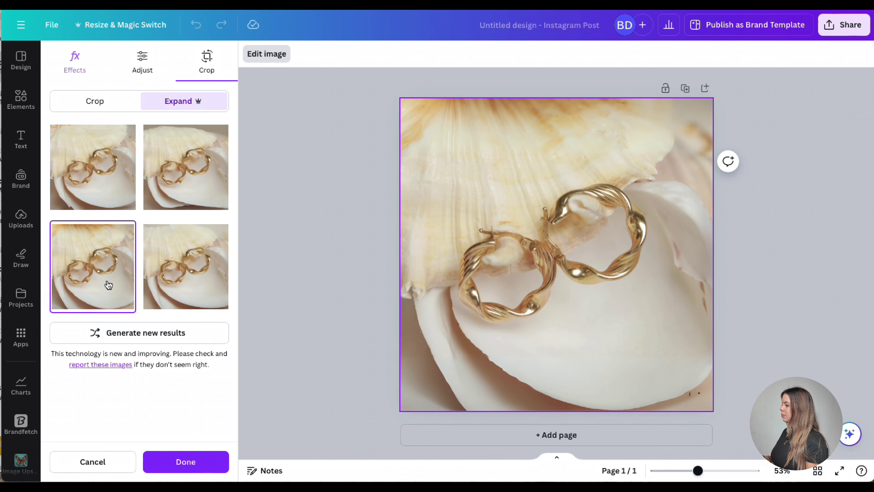
pyautogui.click(174, 279)
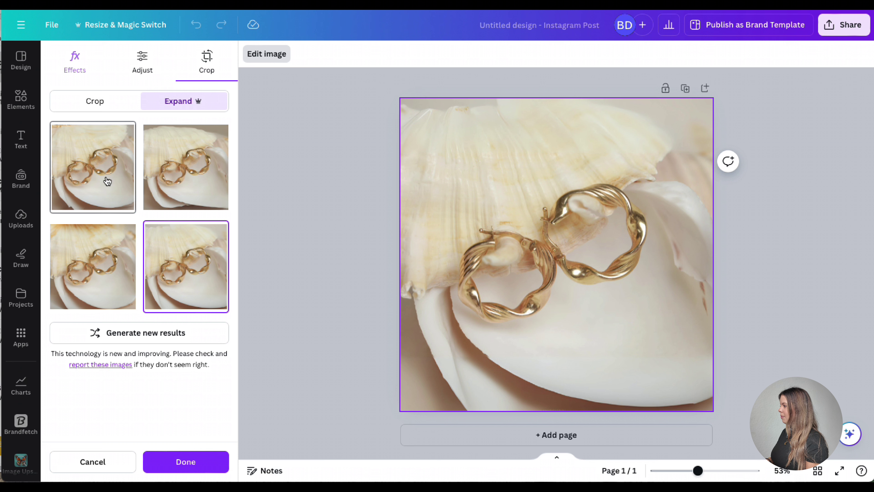
pyautogui.click(173, 170)
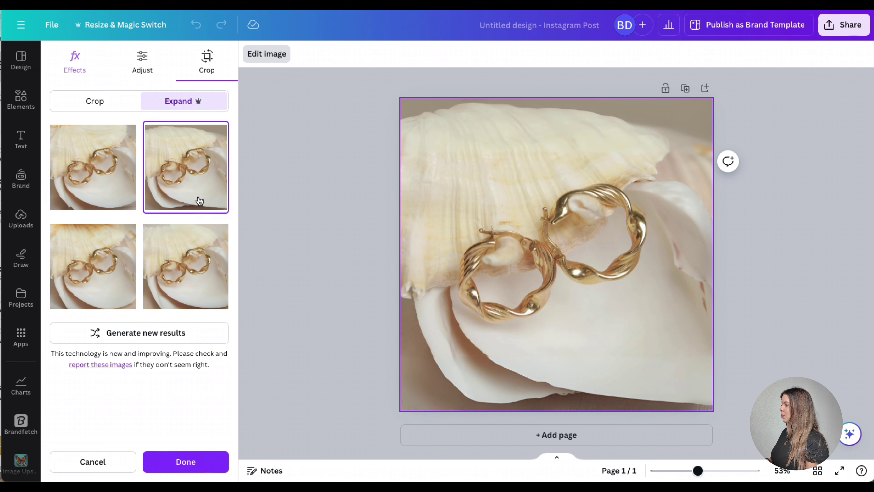
pyautogui.click(112, 176)
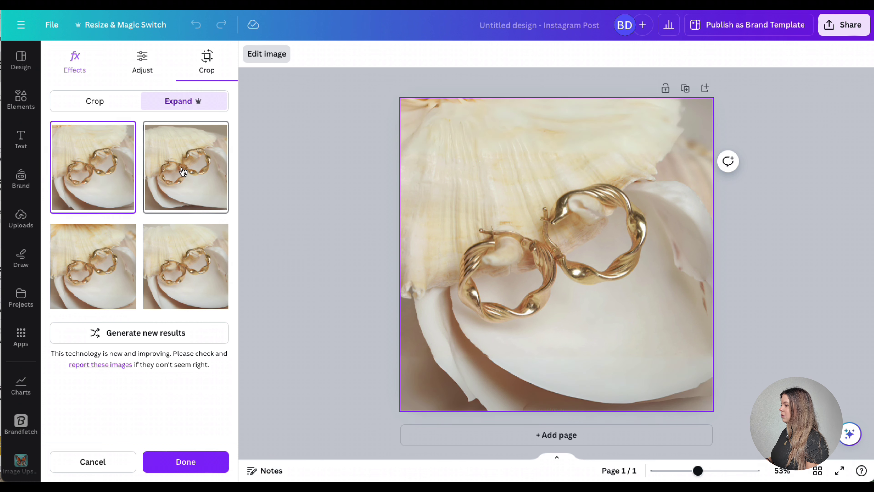
pyautogui.click(183, 171)
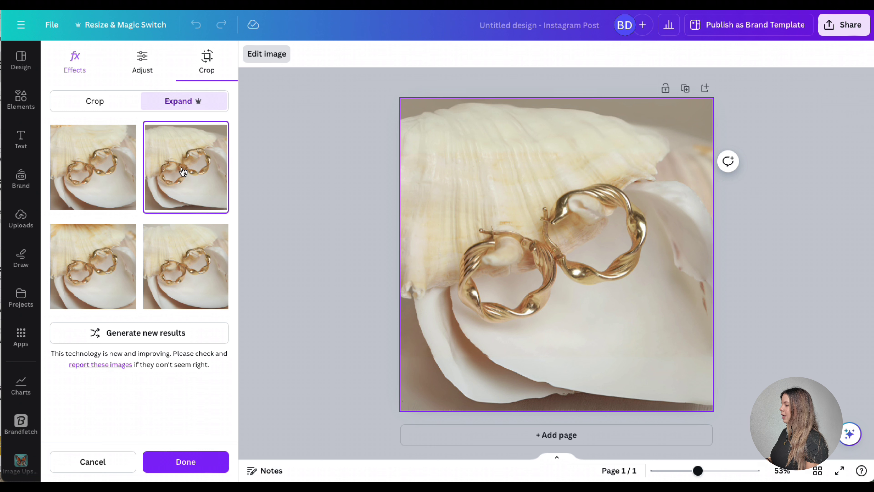
pyautogui.click(172, 463)
pyautogui.click(325, 358)
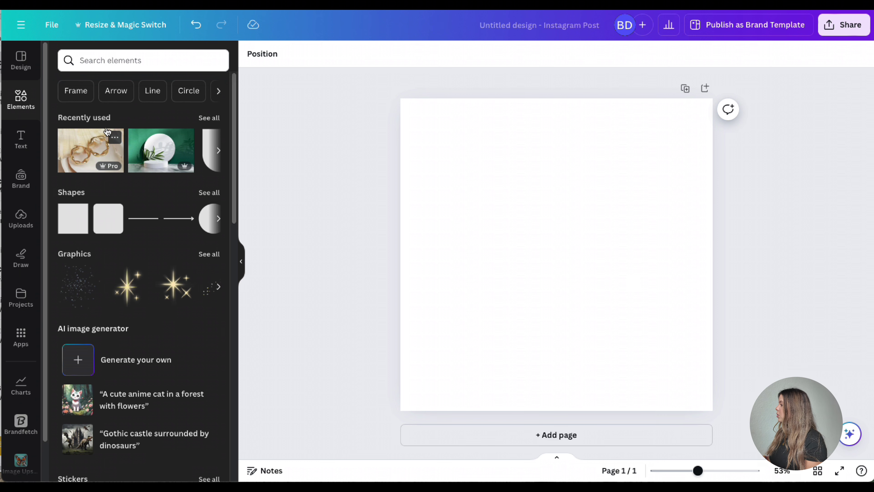
# Search the photo elements for "product photography" and add the cookie tin photo with floating cookies to the page
pyautogui.click(212, 119)
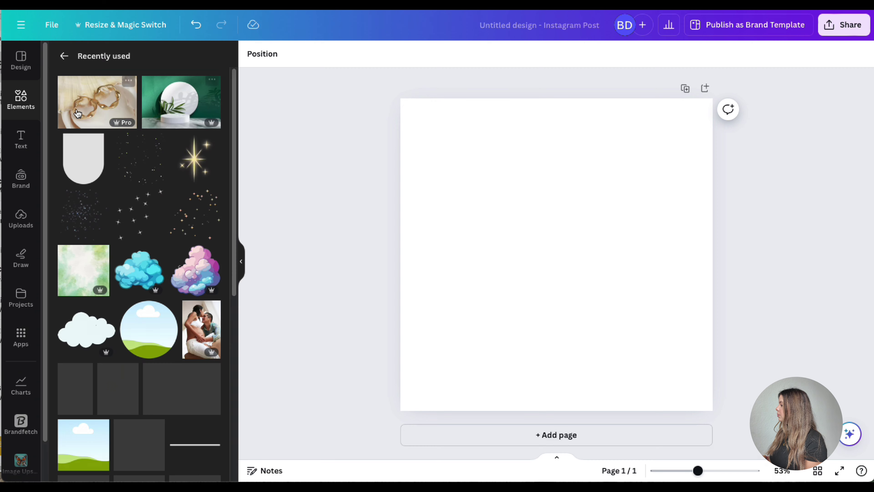
pyautogui.click(32, 109)
pyautogui.click(133, 61)
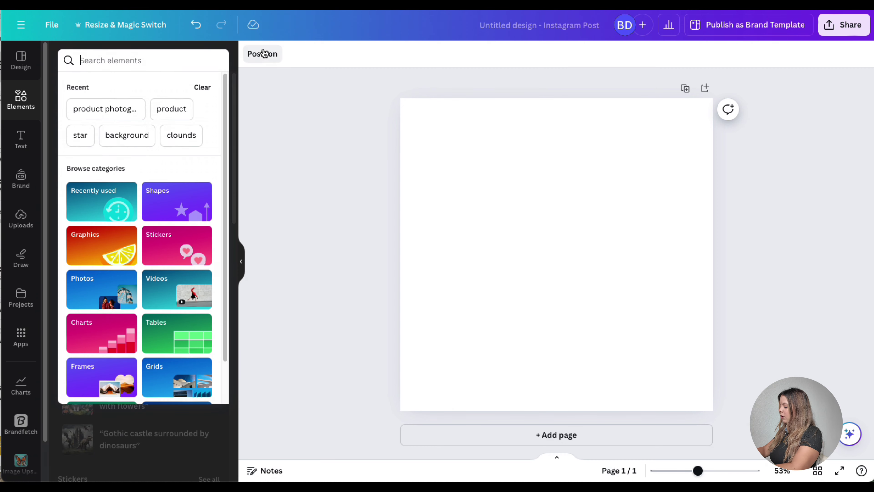
pyautogui.write('photo produ')
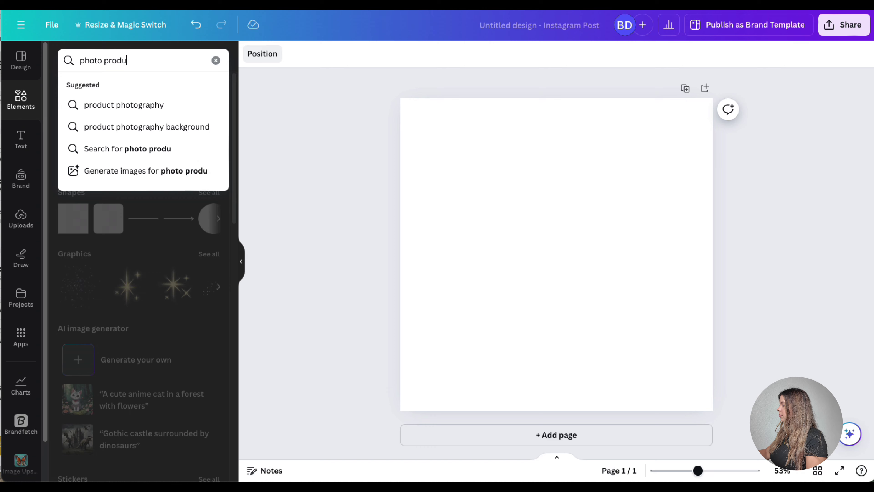
pyautogui.click(142, 105)
pyautogui.click(136, 86)
pyautogui.scroll(-3, 187, 317)
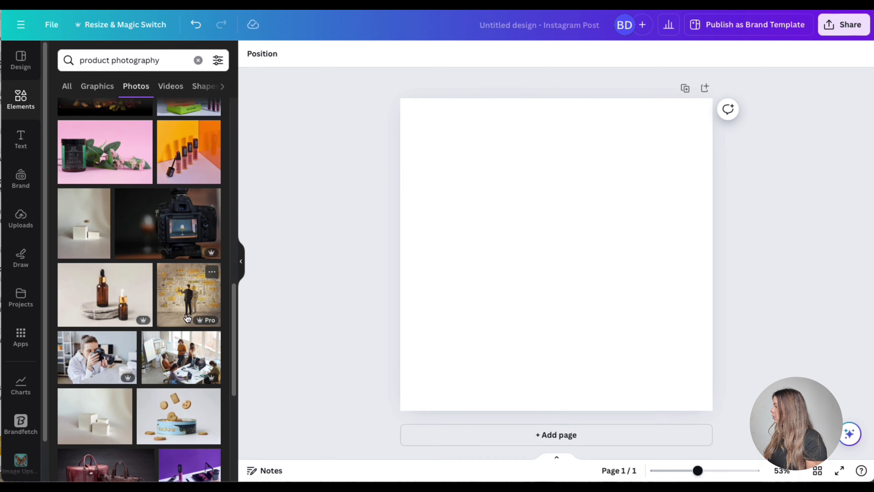
pyautogui.click(186, 409)
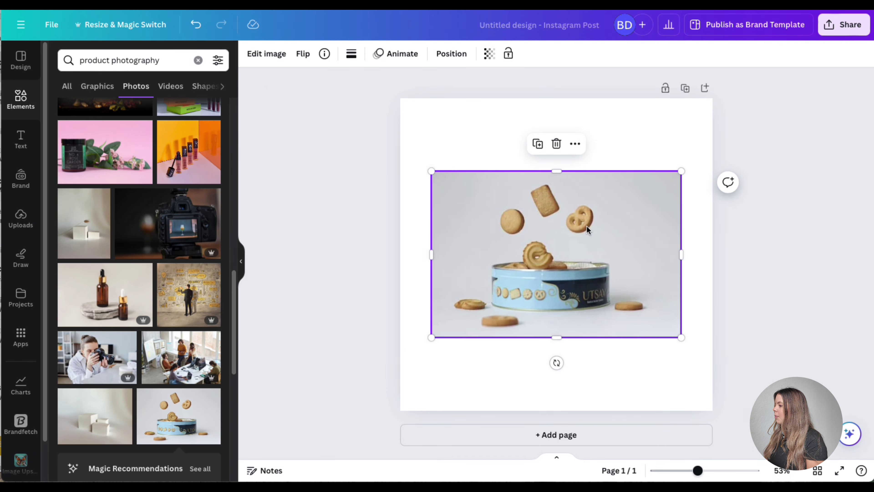
# Enlarge the cookie tin photo to span the full width of the page
pyautogui.moveTo(429, 171); pyautogui.dragTo(388, 141)
pyautogui.scroll(3, 462, 148)
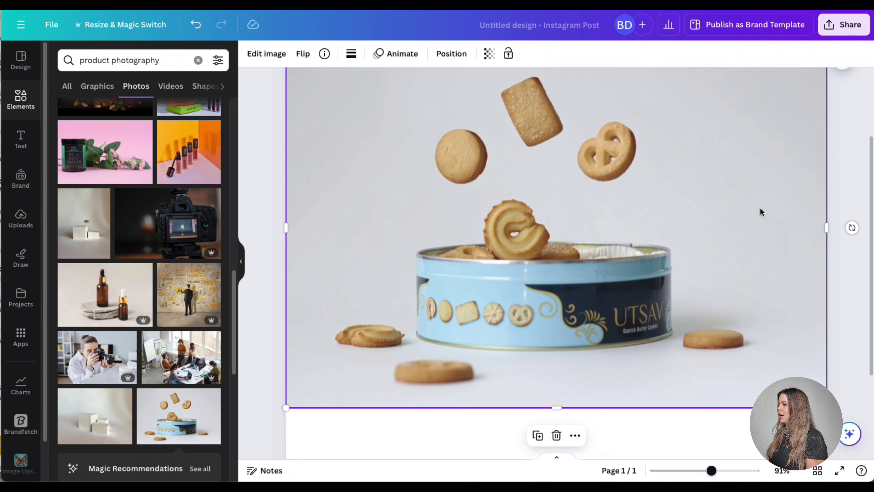
pyautogui.scroll(3, 840, 135)
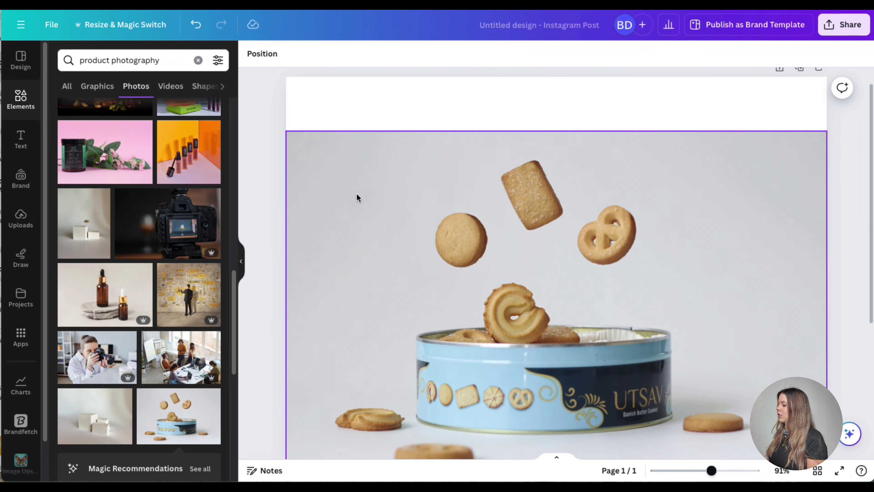
pyautogui.moveTo(711, 470); pyautogui.dragTo(697, 470)
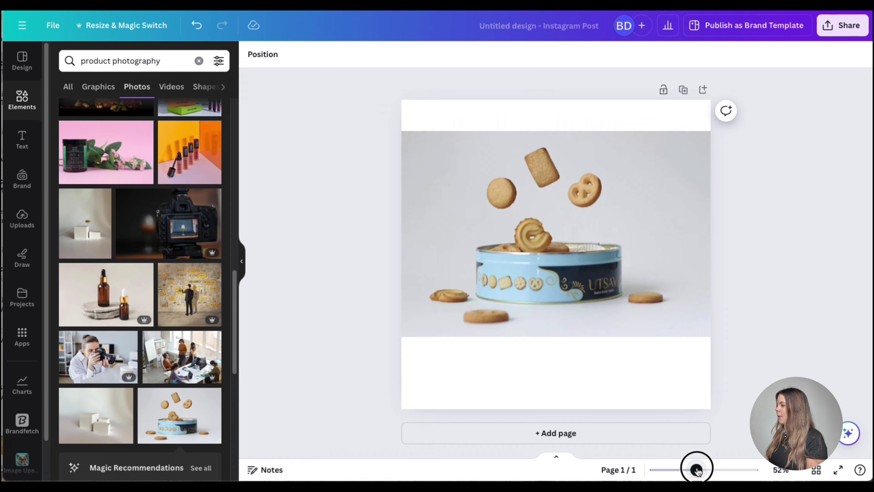
# Erase the round floating cookie from the tin photo using Magic Eraser with a brush size of 51
pyautogui.click(569, 258)
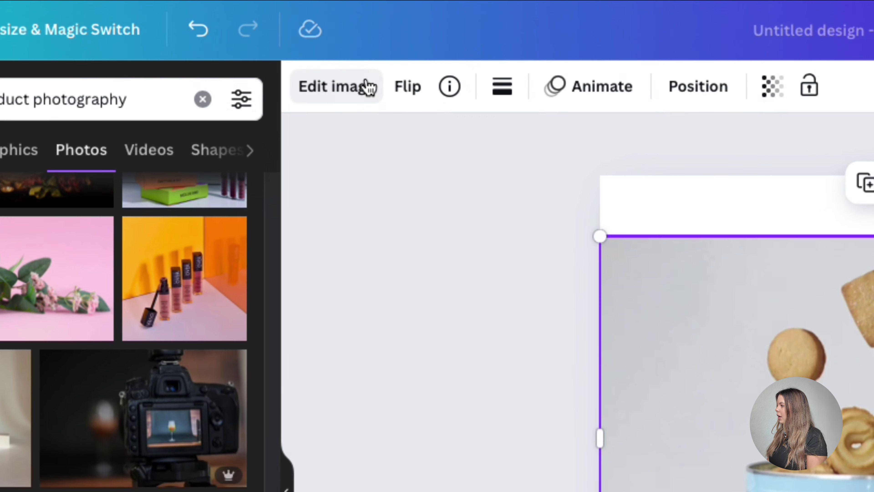
pyautogui.click(352, 82)
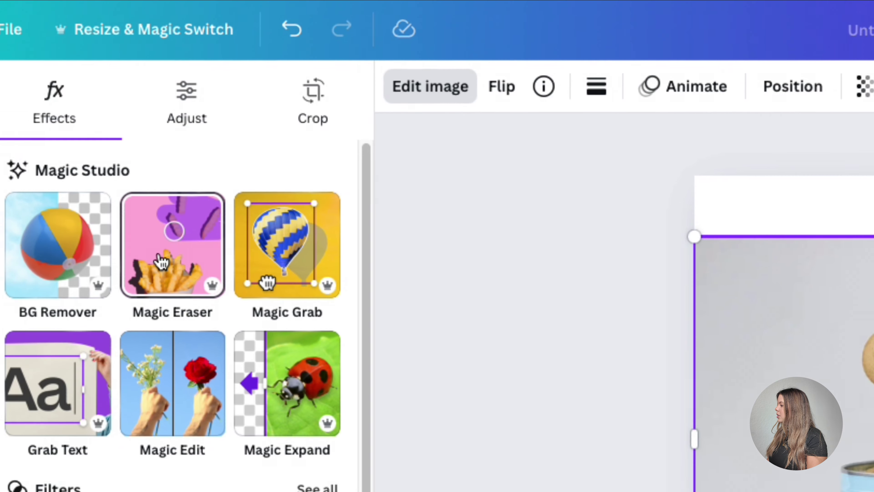
pyautogui.click(182, 290)
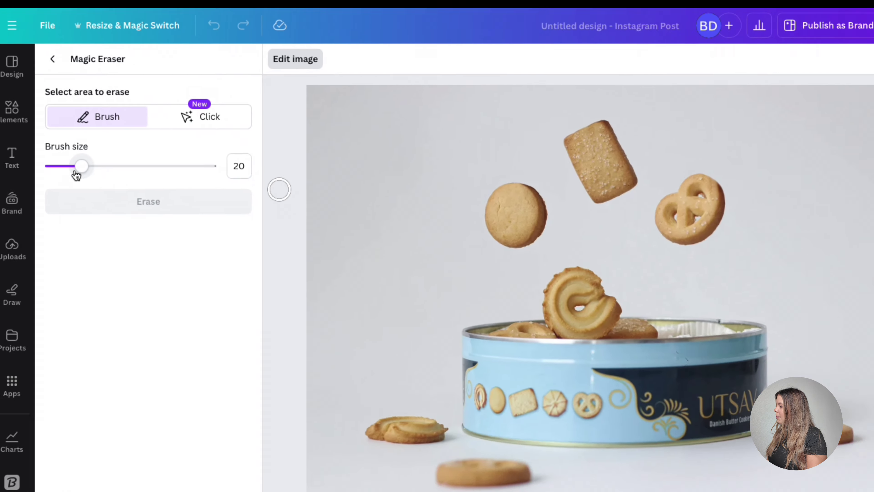
pyautogui.moveTo(83, 268); pyautogui.dragTo(233, 283)
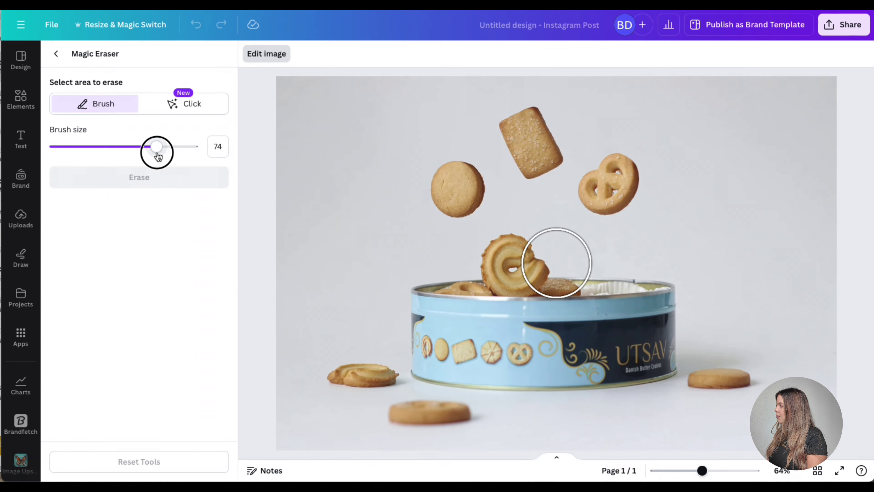
pyautogui.moveTo(157, 156)
pyautogui.mouseDown()
pyautogui.moveTo(84, 157)
pyautogui.moveTo(141, 161)
pyautogui.moveTo(109, 160)
pyautogui.moveTo(124, 160)
pyautogui.mouseUp()
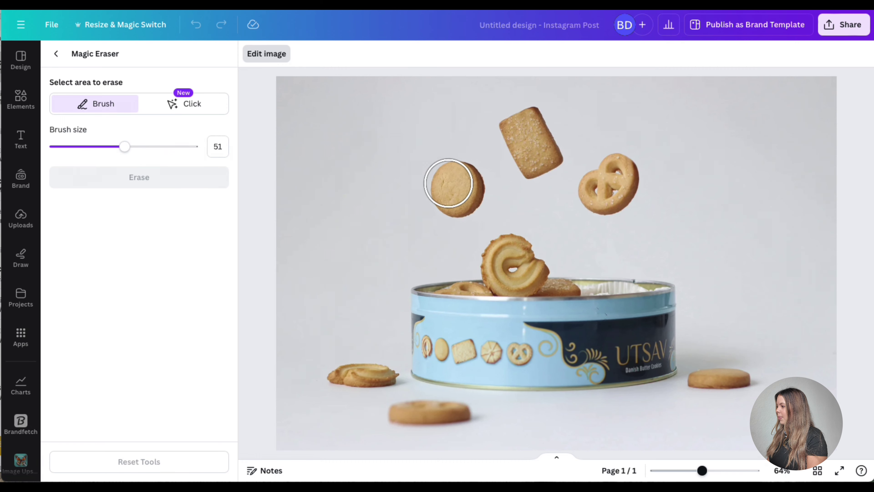
pyautogui.moveTo(459, 185)
pyautogui.mouseDown()
pyautogui.moveTo(454, 197)
pyautogui.moveTo(462, 193)
pyautogui.moveTo(453, 180)
pyautogui.moveTo(454, 203)
pyautogui.moveTo(447, 183)
pyautogui.mouseUp()
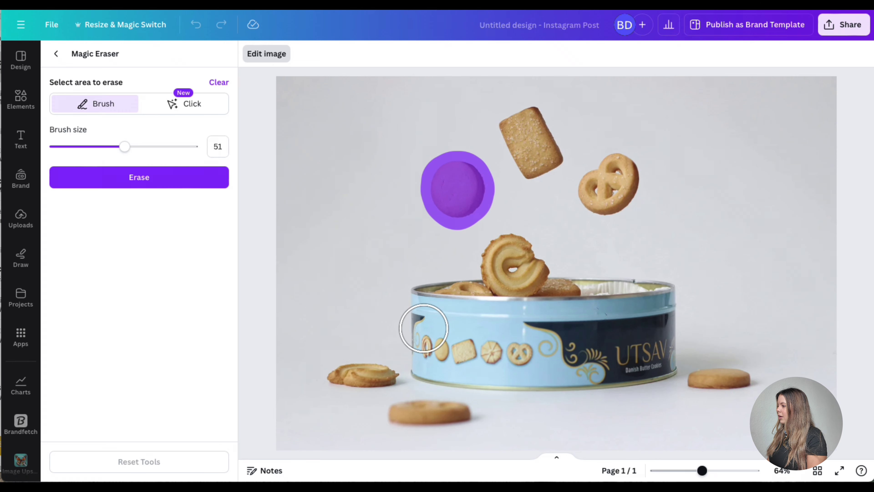
pyautogui.click(140, 179)
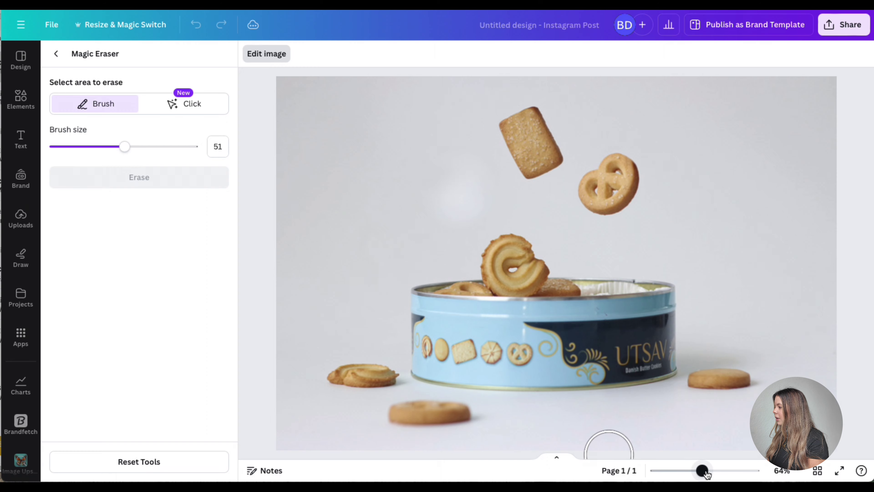
# Erase the printed pretzel cookie from the tin's side using Magic Eraser with a brush size of 23
pyautogui.moveTo(702, 470)
pyautogui.mouseDown()
pyautogui.moveTo(719, 471)
pyautogui.moveTo(702, 470)
pyautogui.mouseUp()
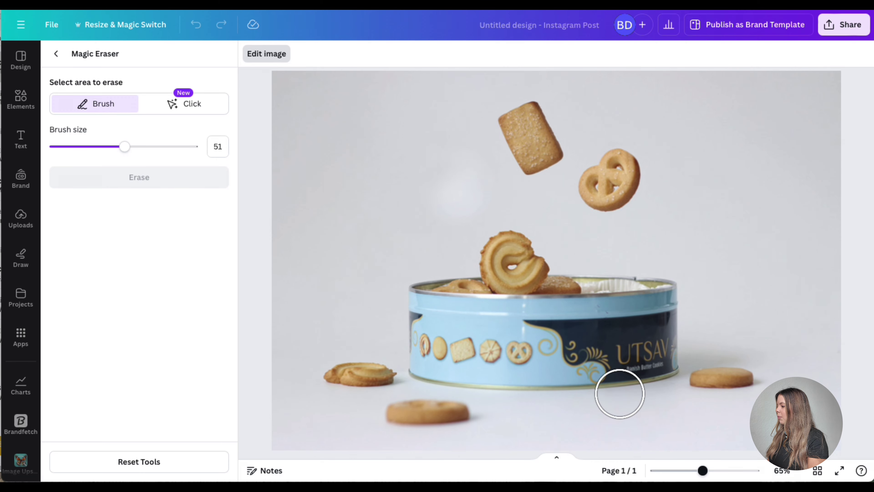
pyautogui.moveTo(703, 470); pyautogui.dragTo(722, 470)
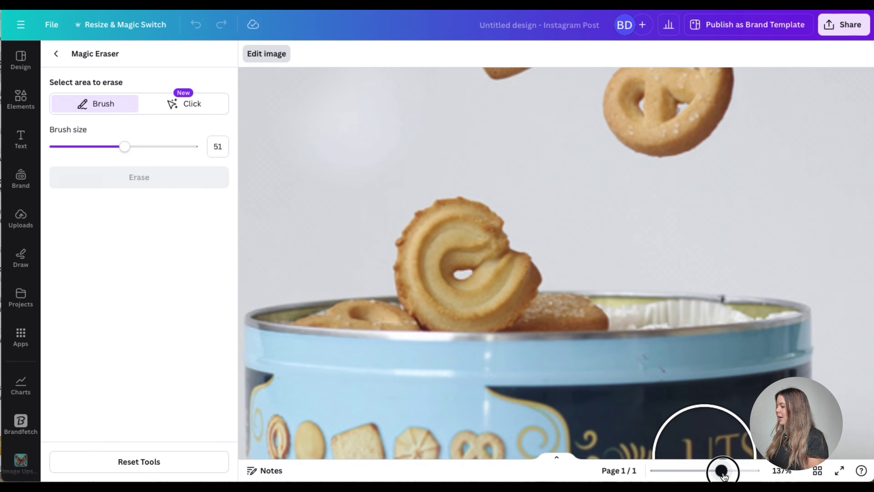
pyautogui.scroll(-5, 628, 375)
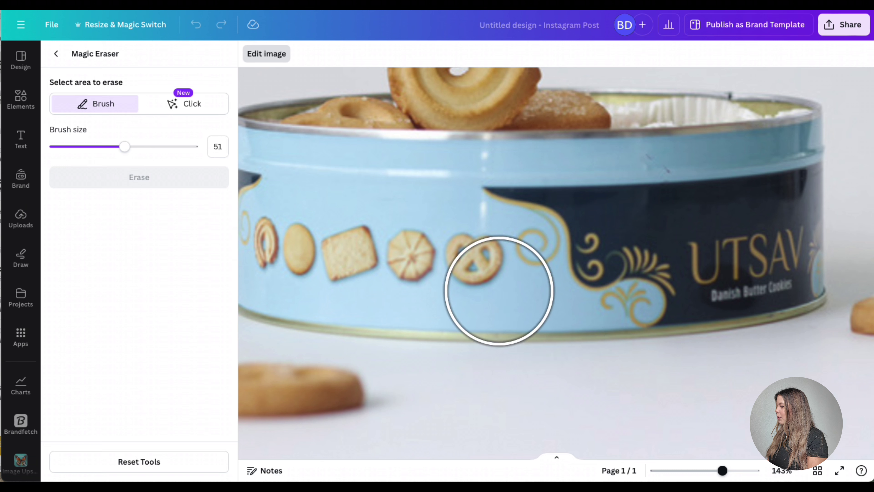
pyautogui.moveTo(121, 157); pyautogui.dragTo(85, 152)
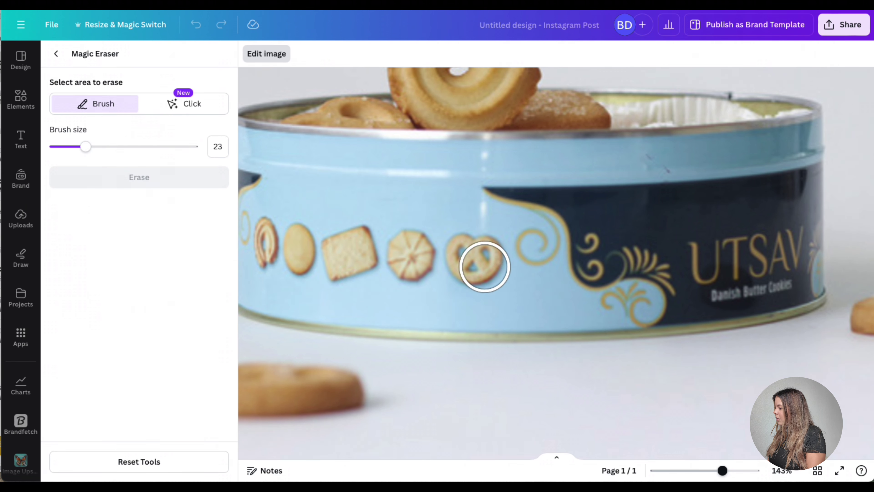
pyautogui.moveTo(476, 250)
pyautogui.mouseDown()
pyautogui.moveTo(471, 262)
pyautogui.moveTo(482, 259)
pyautogui.moveTo(472, 256)
pyautogui.mouseUp()
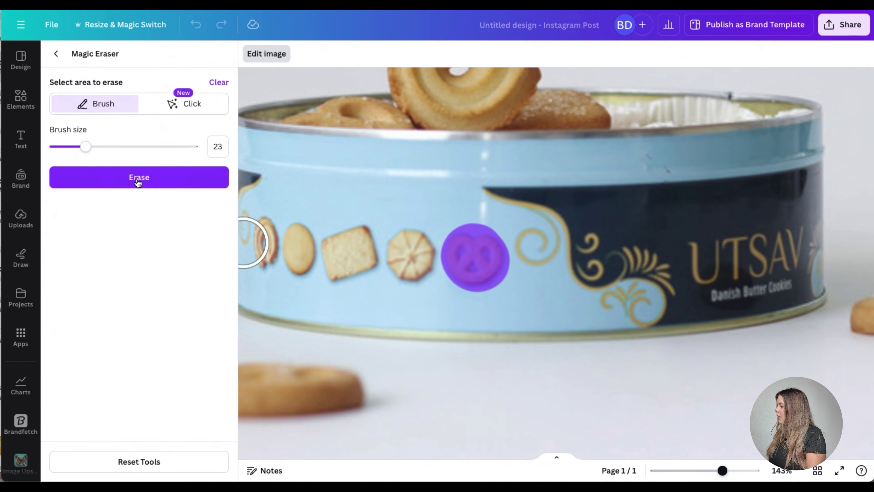
pyautogui.click(122, 176)
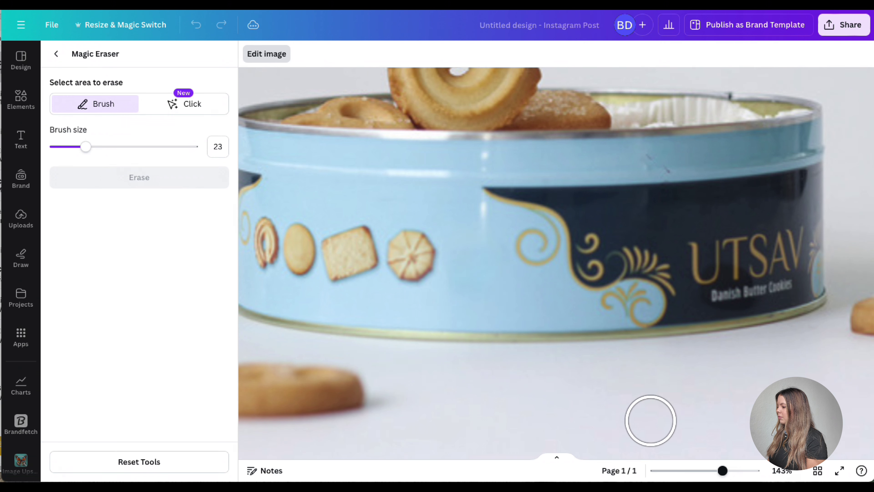
# Erase the two remaining floating cookies and the three cookies lying around the tin using Magic Eraser's object selection
pyautogui.moveTo(722, 470); pyautogui.dragTo(693, 470)
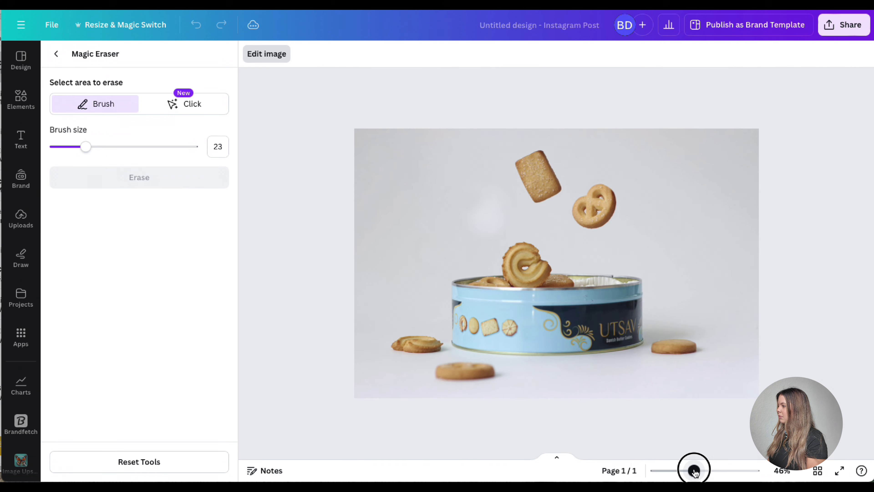
pyautogui.click(182, 103)
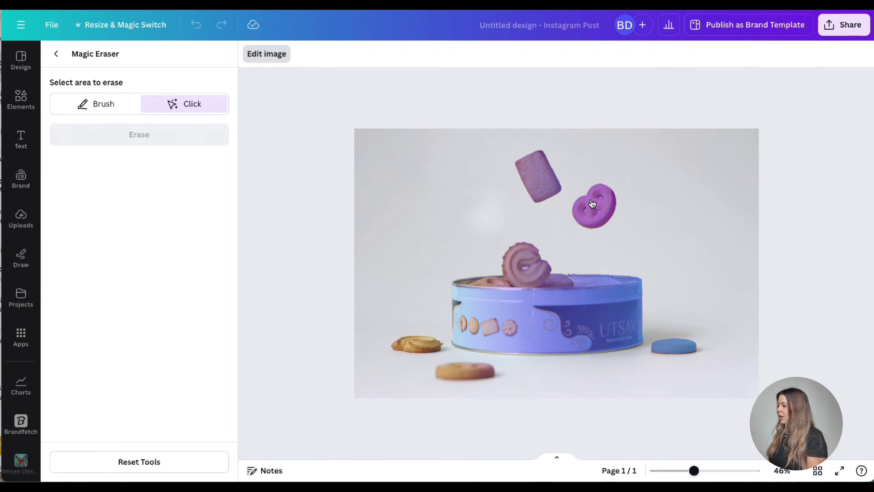
pyautogui.click(416, 343)
pyautogui.click(480, 377)
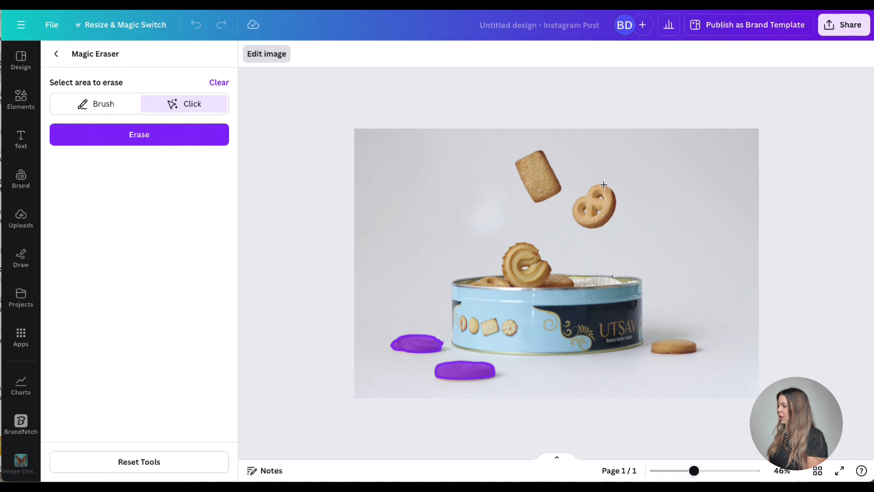
pyautogui.click(599, 210)
pyautogui.click(539, 177)
pyautogui.click(680, 350)
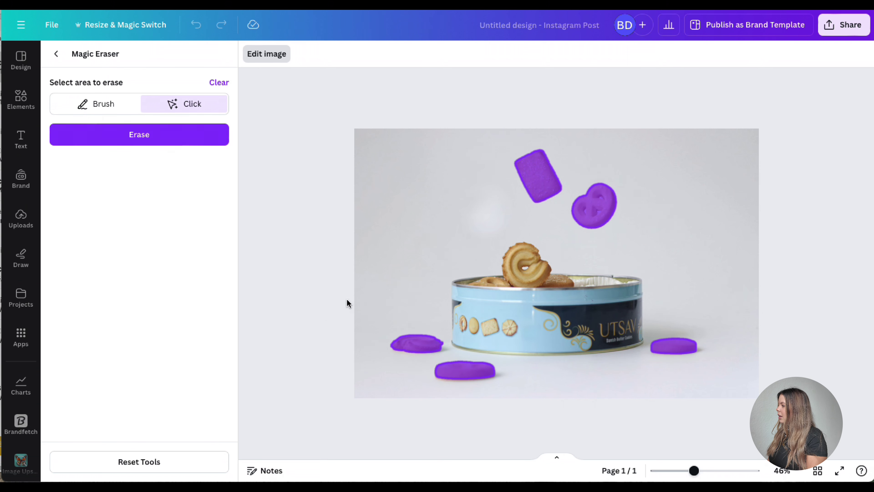
pyautogui.click(137, 131)
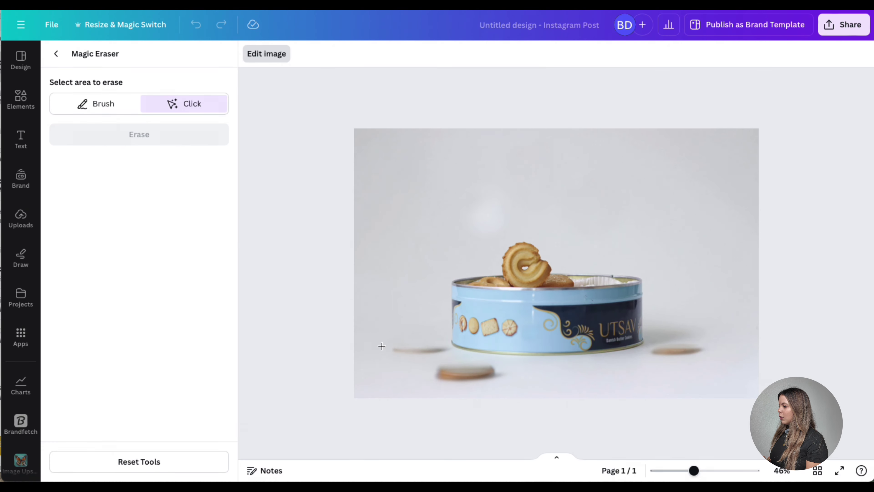
# Brush over the leftover traces of the three cookies on the surface around the tin and erase them
pyautogui.moveTo(694, 469); pyautogui.dragTo(702, 470)
pyautogui.click(102, 104)
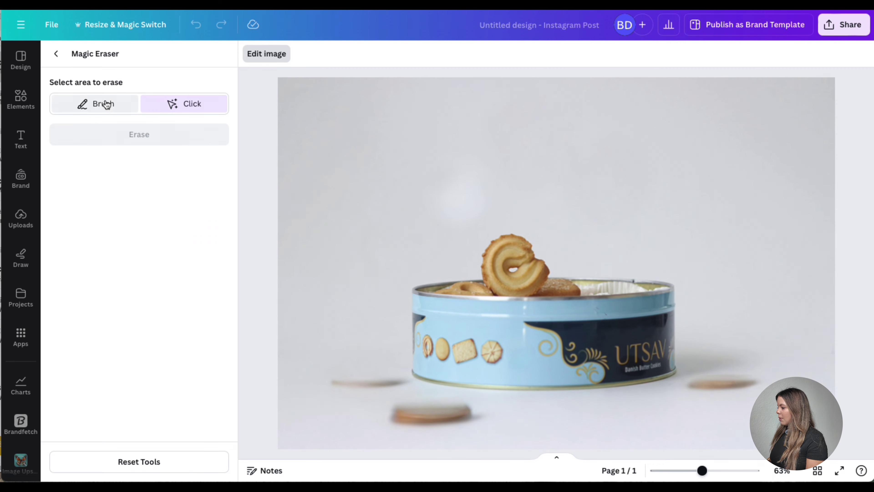
pyautogui.moveTo(332, 387); pyautogui.dragTo(400, 383)
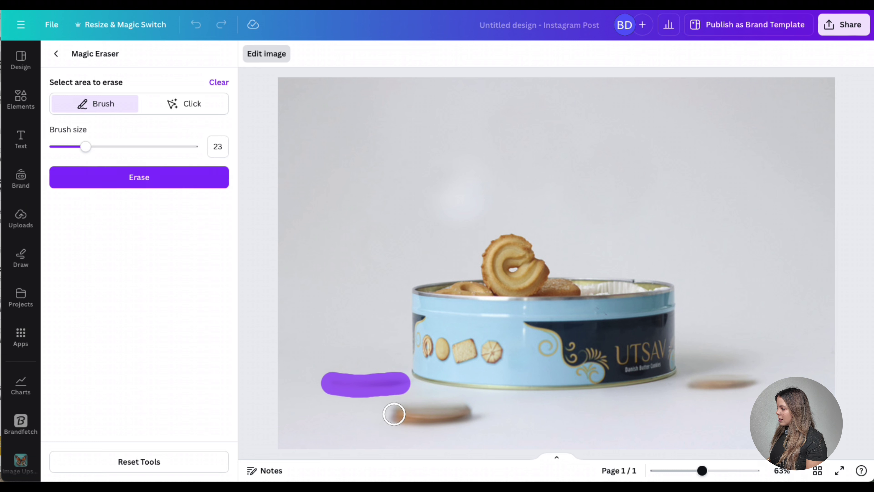
pyautogui.moveTo(394, 414)
pyautogui.mouseDown()
pyautogui.moveTo(470, 412)
pyautogui.moveTo(412, 408)
pyautogui.moveTo(428, 418)
pyautogui.moveTo(395, 386)
pyautogui.mouseUp()
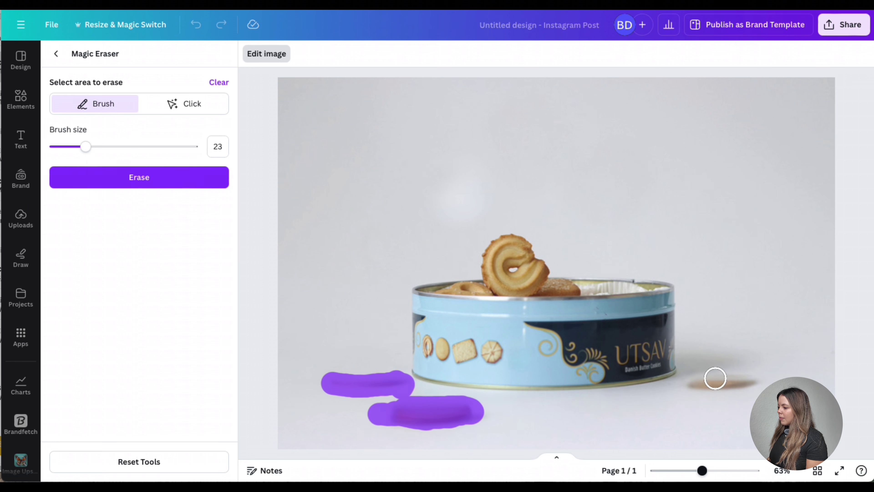
pyautogui.moveTo(698, 382); pyautogui.dragTo(753, 383)
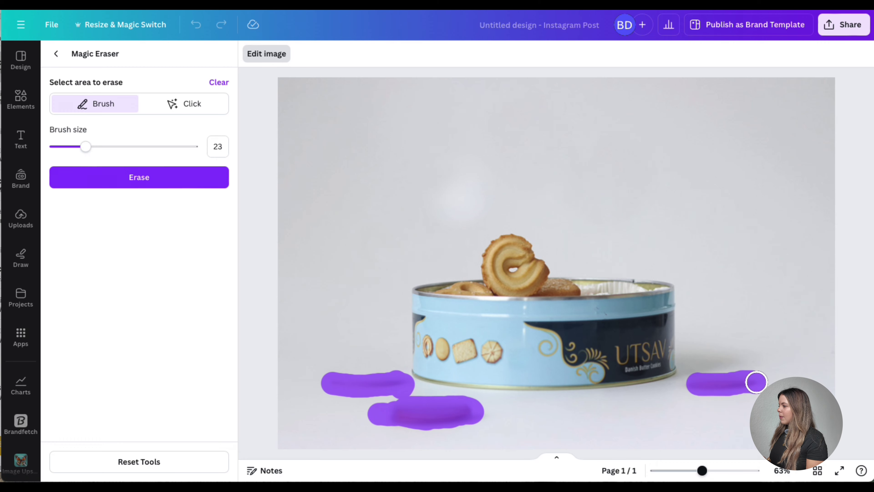
pyautogui.click(141, 186)
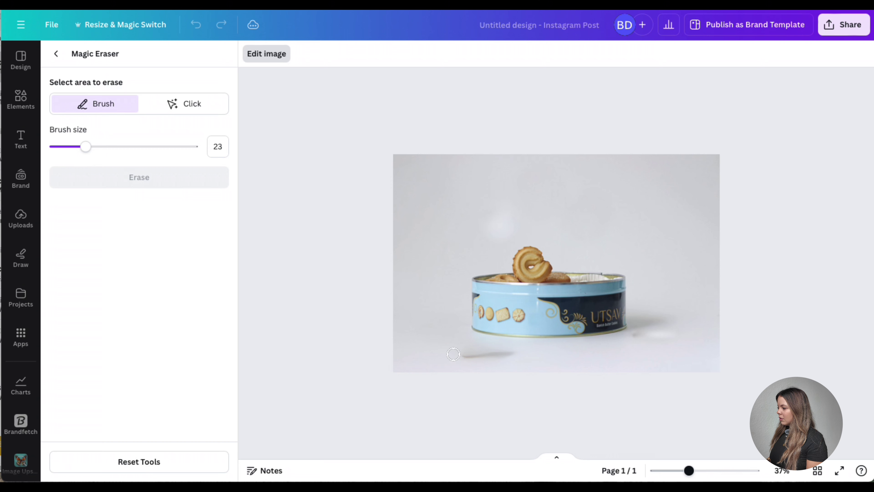
# Erase the remaining smudges in front of and beside the tin with the Magic Eraser brush
pyautogui.moveTo(462, 356); pyautogui.dragTo(447, 359)
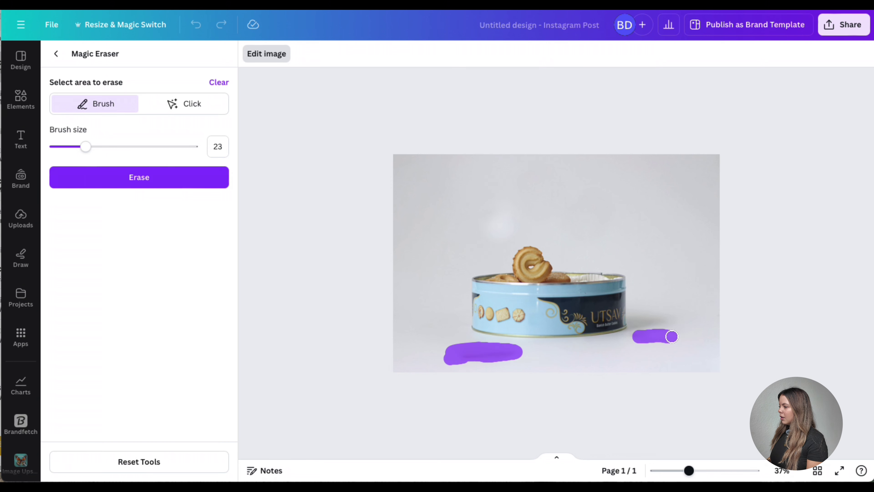
pyautogui.click(128, 181)
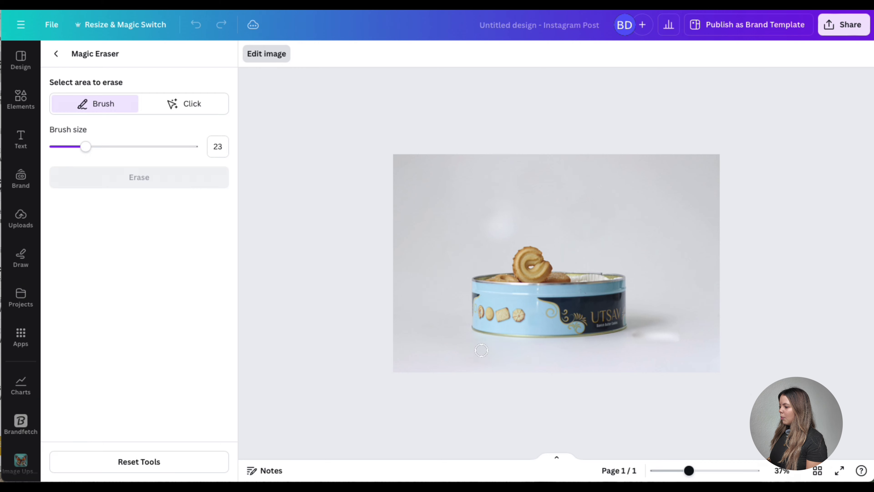
pyautogui.moveTo(703, 477); pyautogui.dragTo(706, 476)
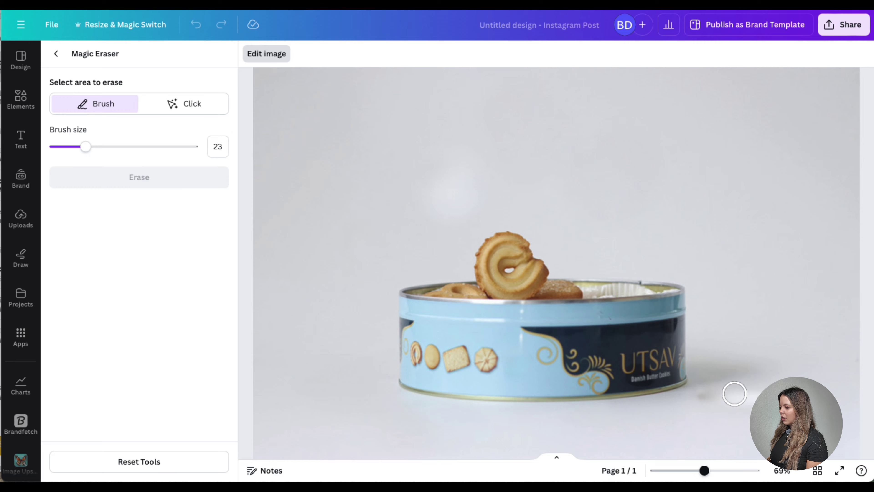
pyautogui.moveTo(711, 476); pyautogui.dragTo(700, 476)
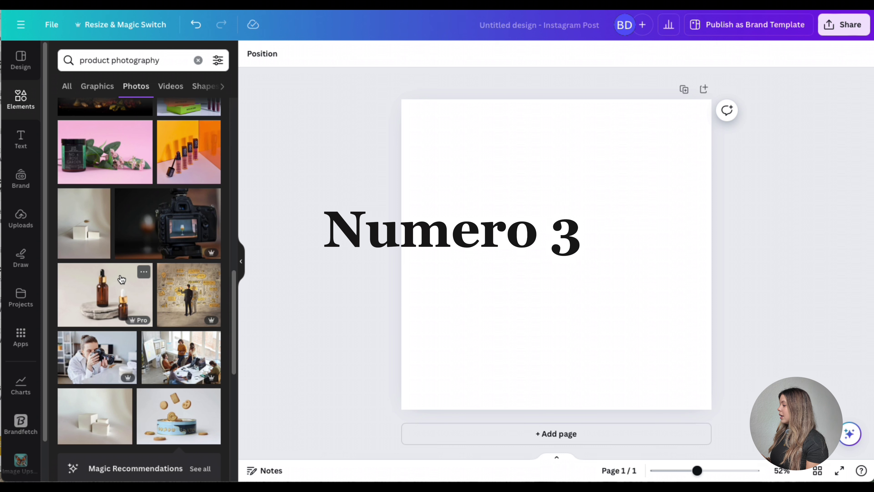
# Add the photo of two amber dropper bottles on a stone and enlarge it to cover the whole page
pyautogui.click(122, 279)
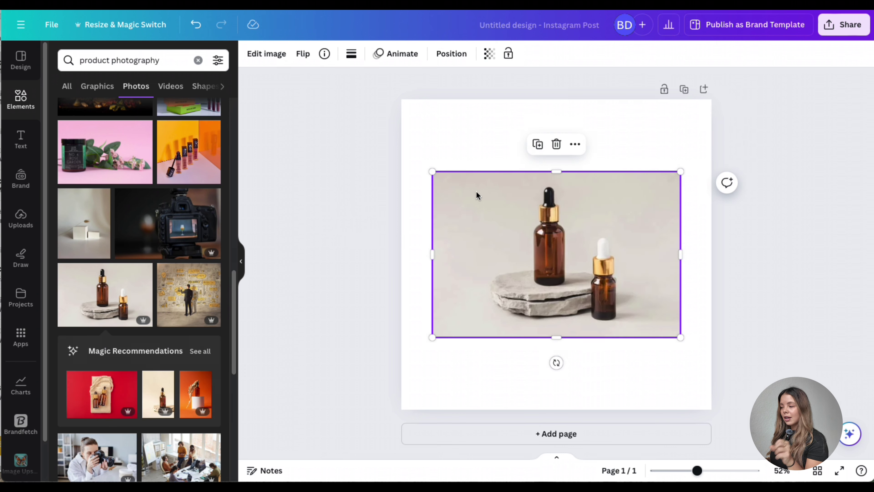
pyautogui.moveTo(434, 171); pyautogui.dragTo(402, 152)
pyautogui.moveTo(680, 150); pyautogui.dragTo(717, 143)
pyautogui.moveTo(402, 337); pyautogui.dragTo(293, 409)
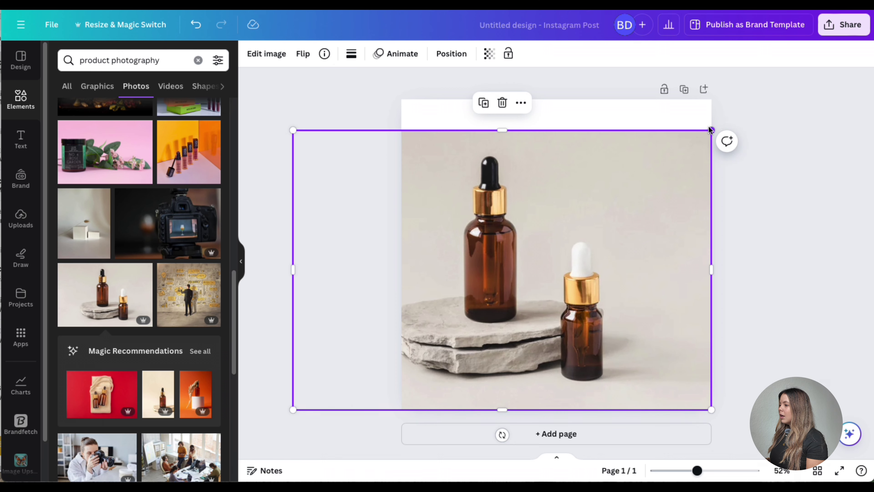
pyautogui.moveTo(709, 130); pyautogui.dragTo(755, 98)
pyautogui.moveTo(579, 241); pyautogui.dragTo(644, 323)
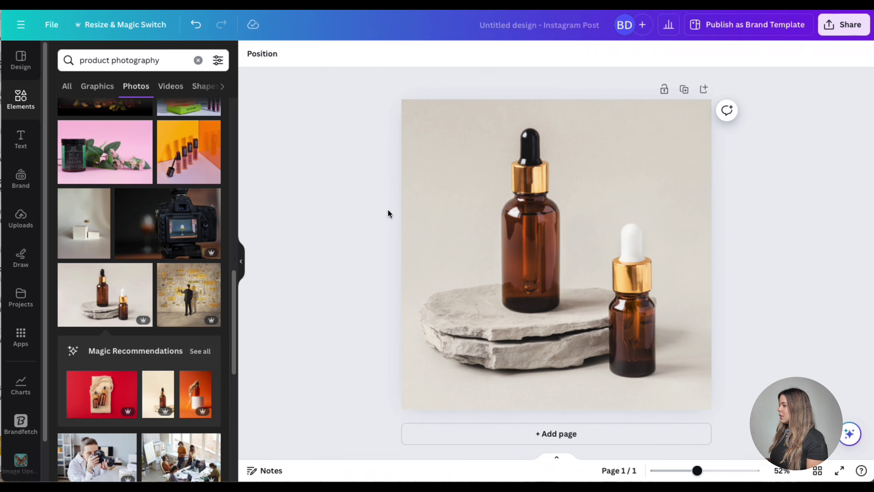
# Separate the large bottle with the black dropper from the photo using Magic Grab
pyautogui.click(473, 214)
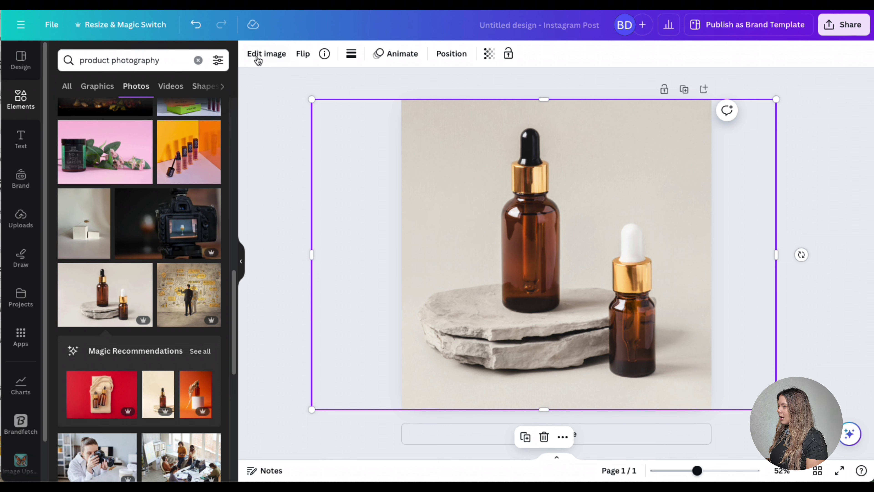
pyautogui.click(267, 55)
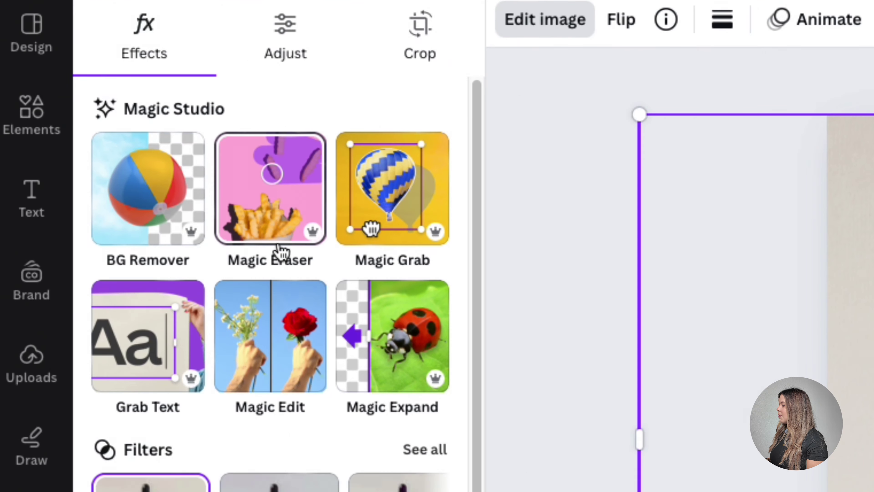
pyautogui.click(440, 196)
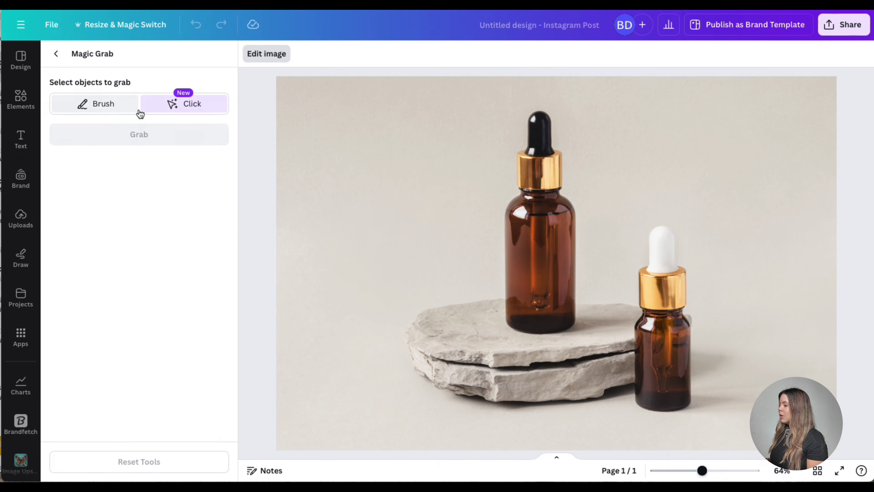
pyautogui.click(543, 250)
pyautogui.click(155, 138)
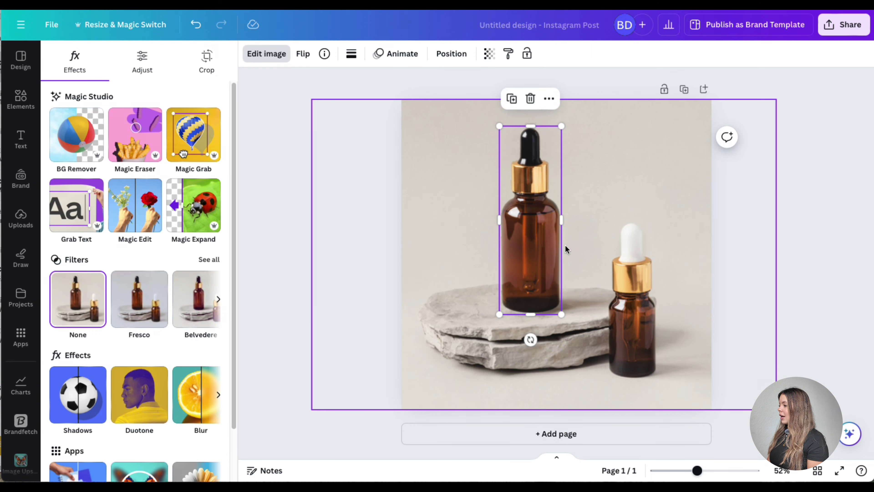
# Shrink the black-dropper bottle and place it on the left part of the stone
pyautogui.moveTo(531, 246); pyautogui.dragTo(474, 223)
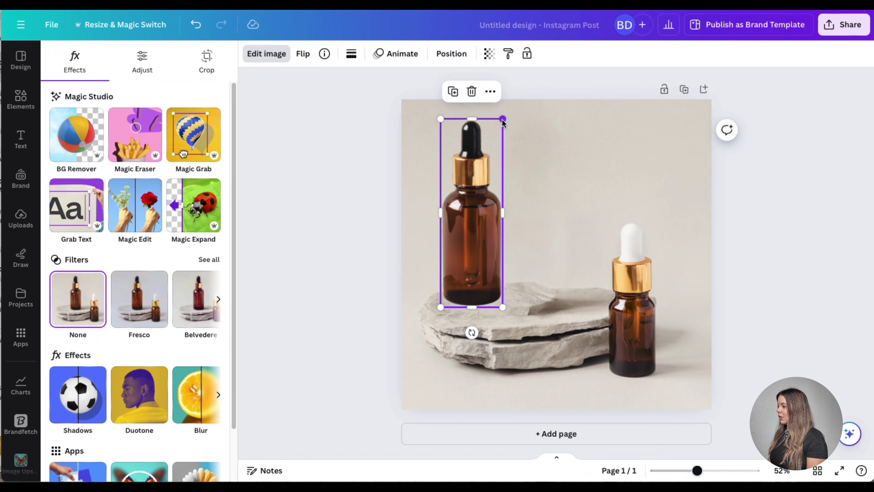
pyautogui.moveTo(503, 119); pyautogui.dragTo(505, 193)
pyautogui.moveTo(477, 258)
pyautogui.mouseDown()
pyautogui.moveTo(473, 229)
pyautogui.moveTo(474, 258)
pyautogui.mouseUp()
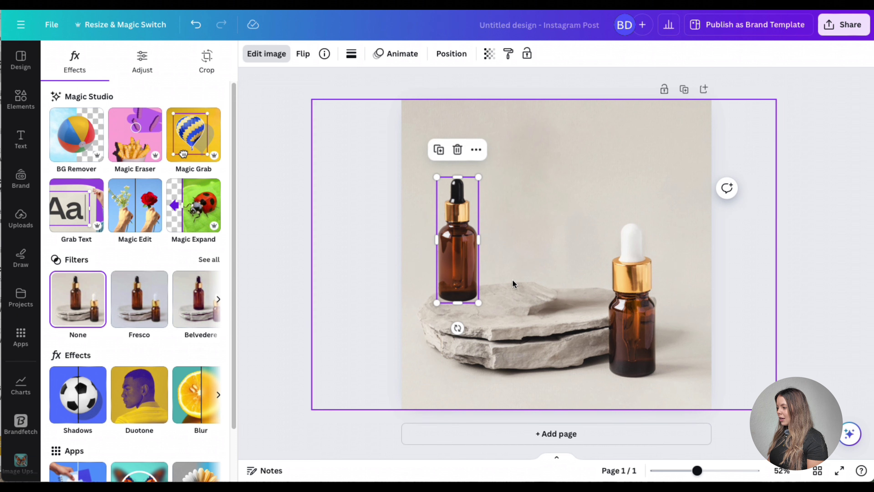
pyautogui.moveTo(445, 248); pyautogui.dragTo(468, 246)
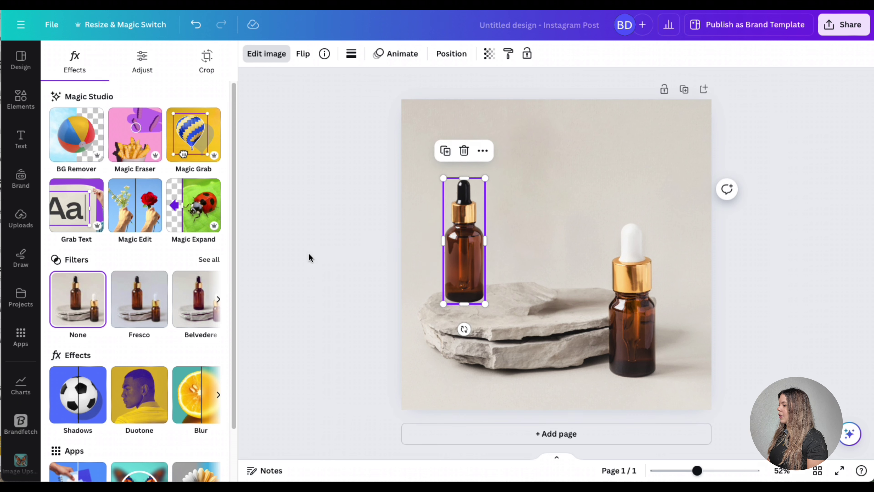
pyautogui.click(309, 255)
# Separate the white-dropper bottle with Magic Grab, place it on the stone beside the other bottle and enlarge it slightly
pyautogui.click(650, 288)
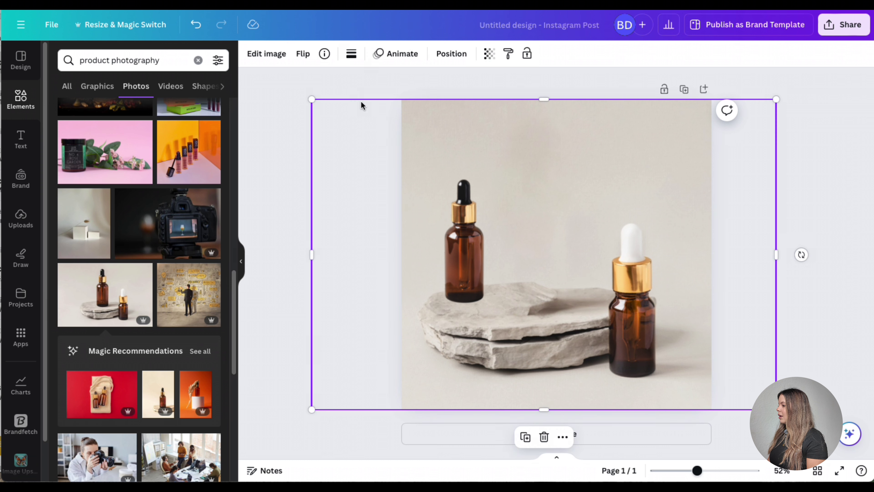
pyautogui.click(271, 55)
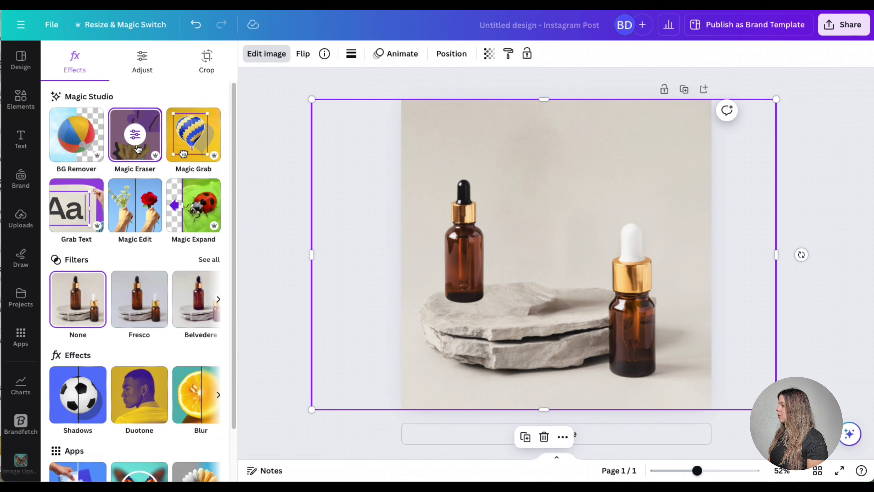
pyautogui.click(186, 144)
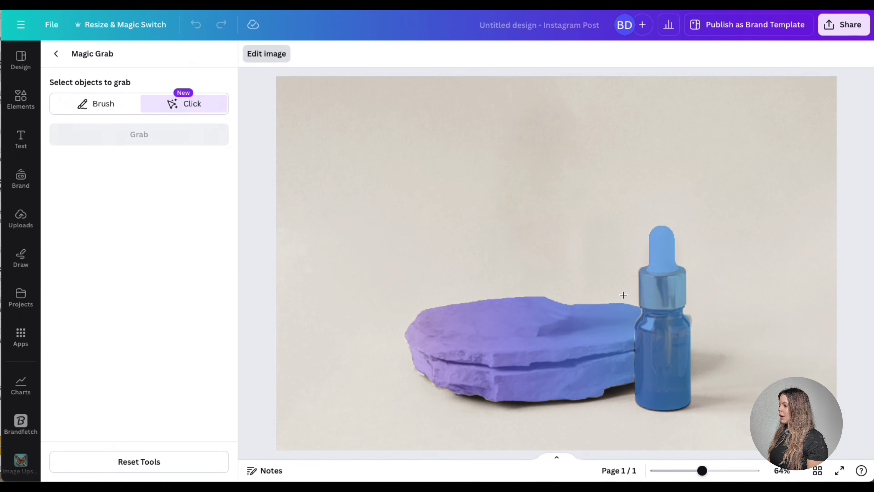
pyautogui.click(660, 334)
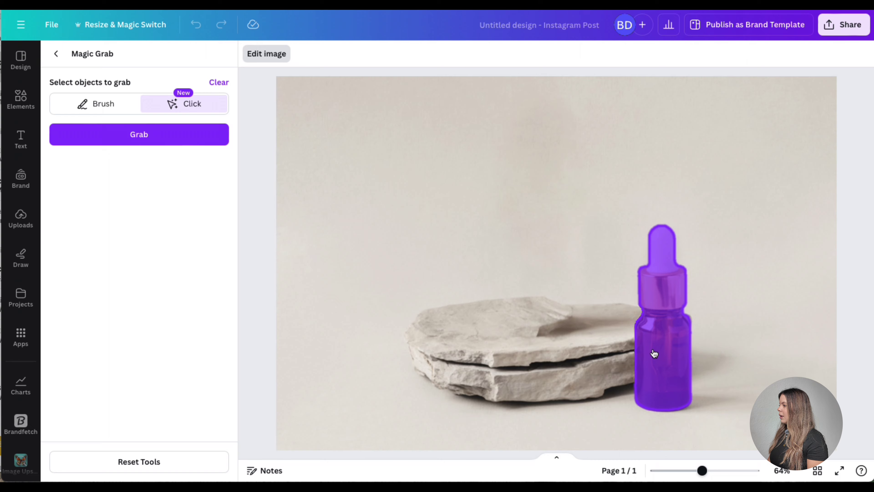
pyautogui.click(172, 135)
pyautogui.moveTo(638, 327); pyautogui.dragTo(516, 248)
pyautogui.moveTo(535, 154); pyautogui.dragTo(539, 141)
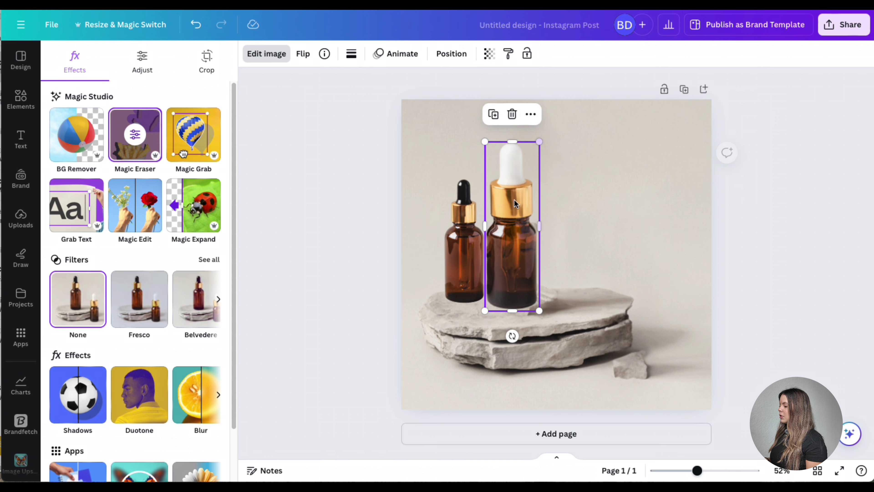
pyautogui.click(514, 227)
pyautogui.moveTo(514, 227)
pyautogui.mouseDown()
pyautogui.moveTo(591, 229)
pyautogui.moveTo(504, 229)
pyautogui.mouseUp()
pyautogui.click(384, 242)
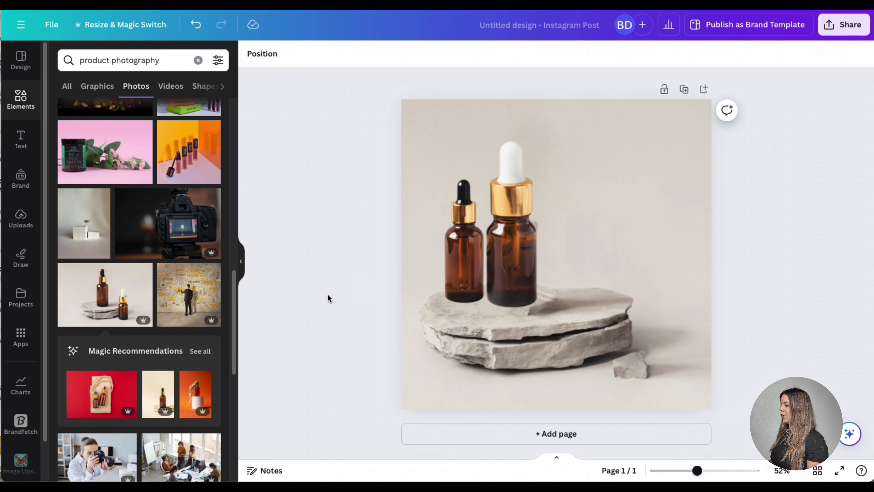
# Add a second page with the original two-bottle stone photo, enlarge it to a height of 1,080 and shift it to cover the page
pyautogui.click(604, 431)
pyautogui.click(125, 297)
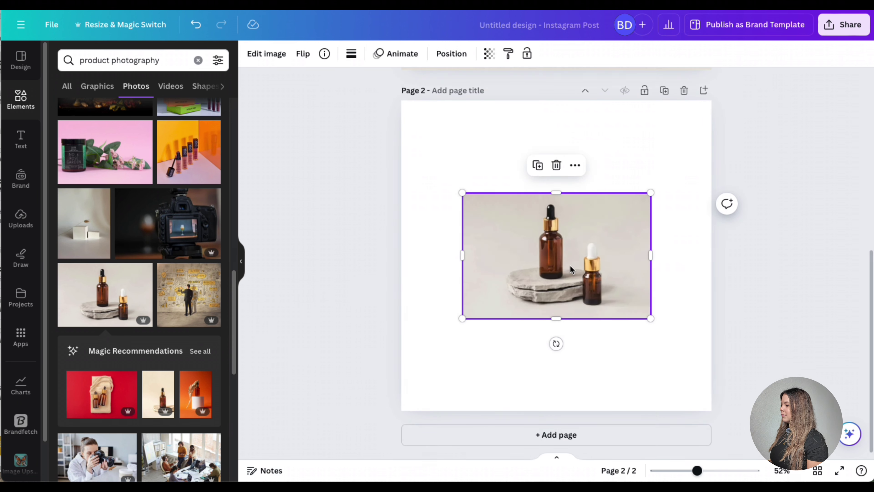
pyautogui.moveTo(461, 195); pyautogui.dragTo(324, 102)
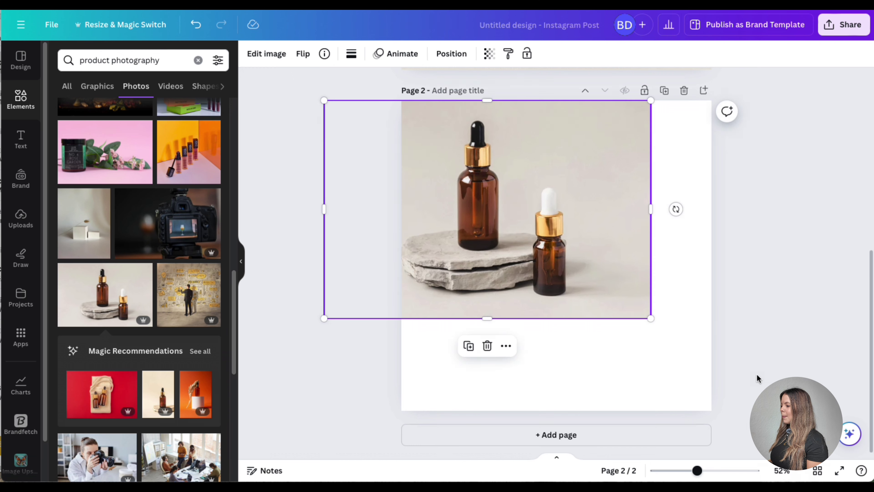
pyautogui.moveTo(648, 315); pyautogui.dragTo(794, 447)
pyautogui.moveTo(796, 415); pyautogui.dragTo(790, 410)
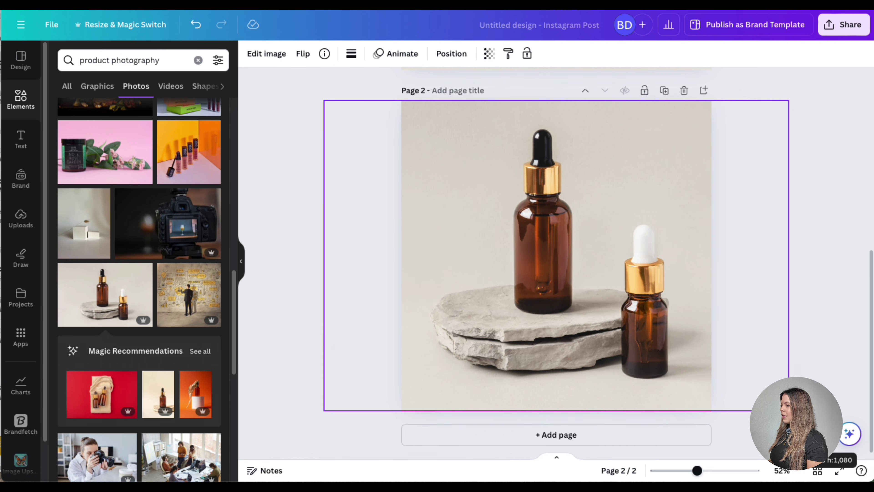
pyautogui.moveTo(665, 295); pyautogui.dragTo(649, 295)
pyautogui.click(819, 249)
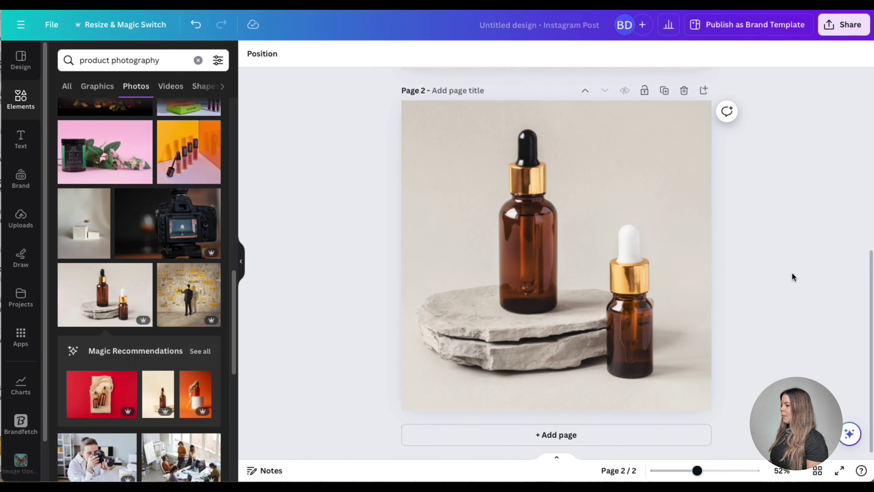
# Compare the rearranged bottles on page 1 with the original photo on page 2
pyautogui.scroll(8, 791, 273)
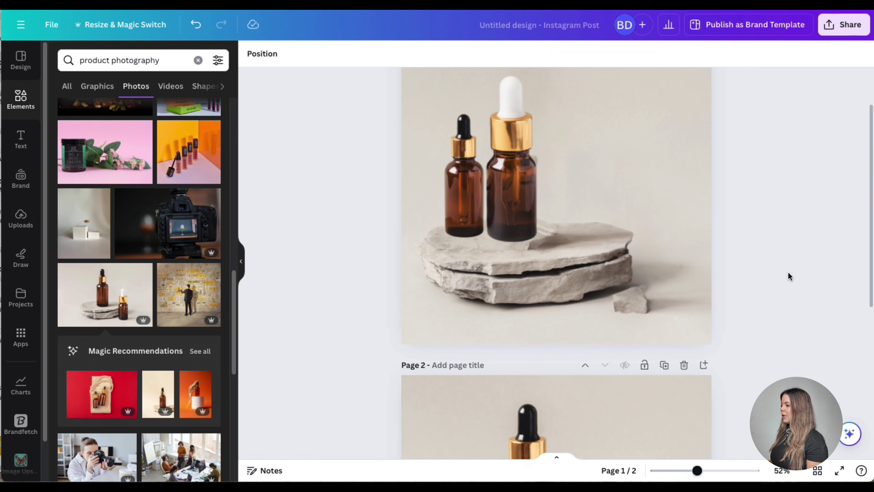
pyautogui.scroll(-8, 788, 273)
pyautogui.scroll(8, 787, 272)
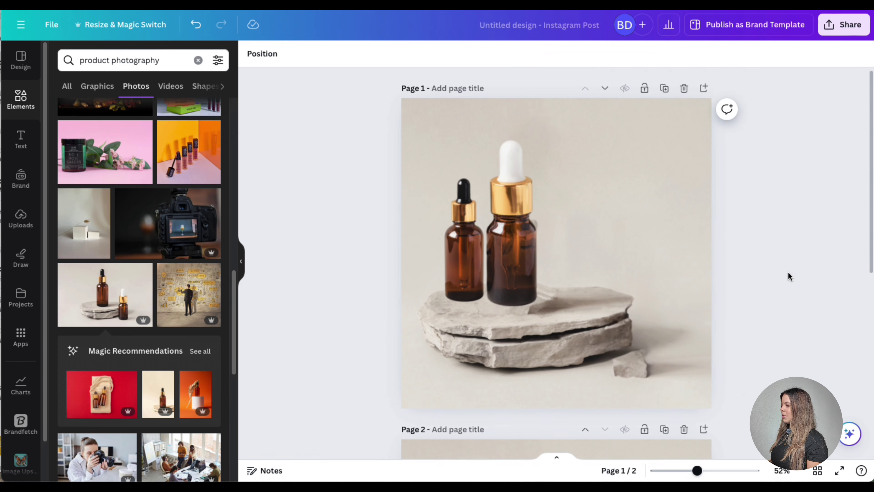
pyautogui.scroll(-6, 788, 271)
pyautogui.scroll(5, 788, 271)
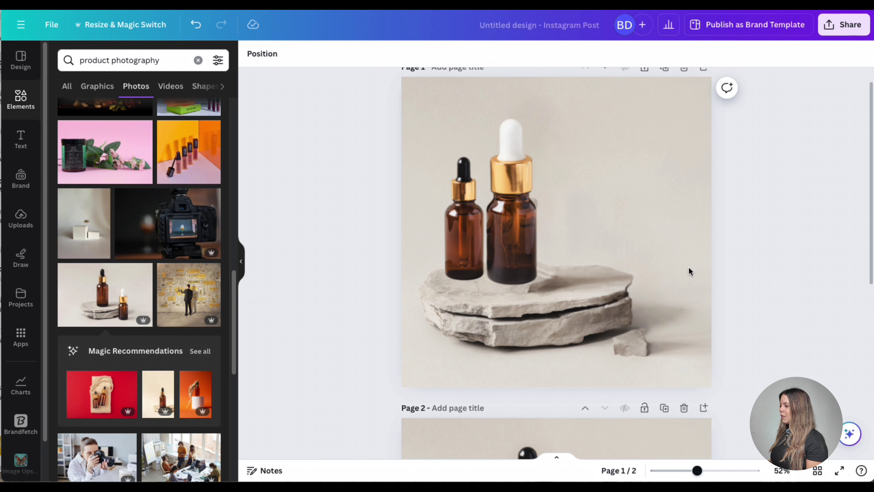
pyautogui.scroll(-5, 673, 263)
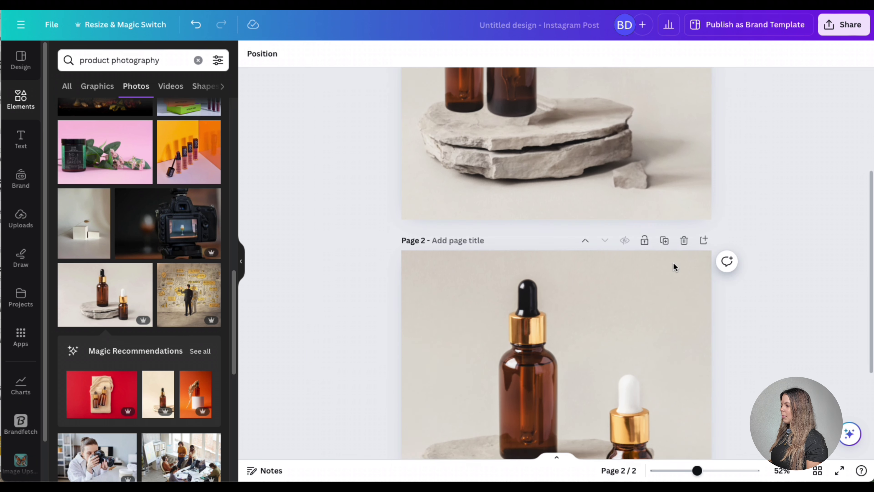
# Undo the addition of the second page and its photo
pyautogui.click(675, 265)
pyautogui.hotkey('ctrl', 'z')
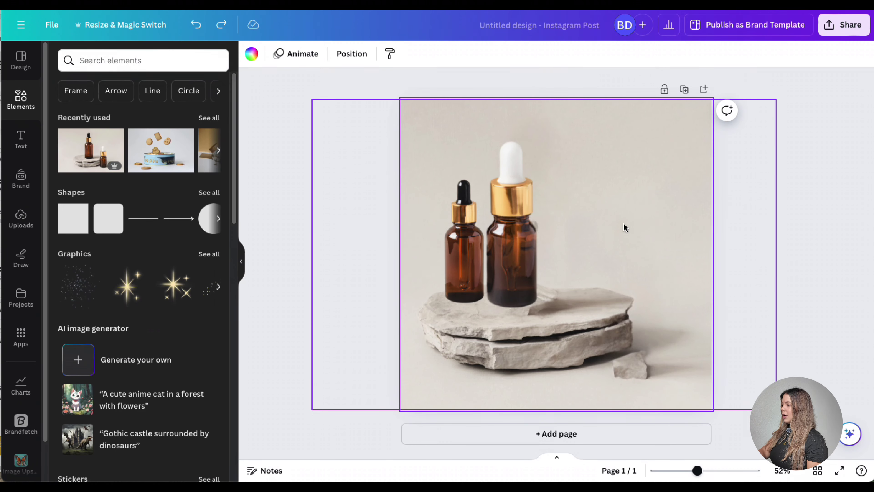
# Delete the stone background photo and move both bottles together to the right half of the page
pyautogui.click(568, 174)
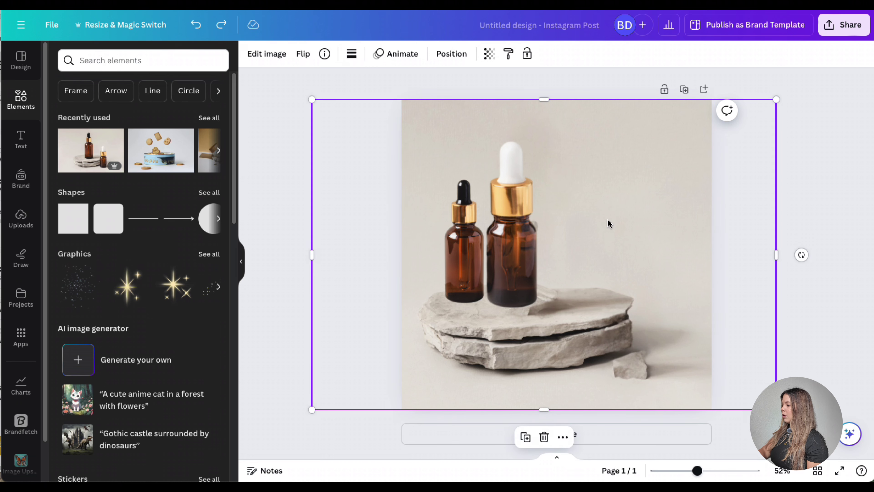
pyautogui.press('Delete')
pyautogui.moveTo(396, 180); pyautogui.dragTo(543, 312)
pyautogui.moveTo(520, 275); pyautogui.dragTo(624, 272)
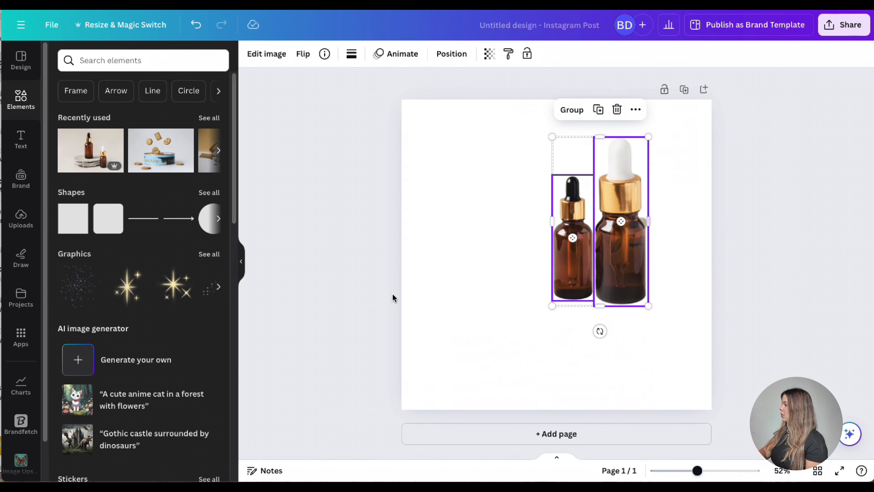
# Search the elements for "photo product"
pyautogui.click(158, 63)
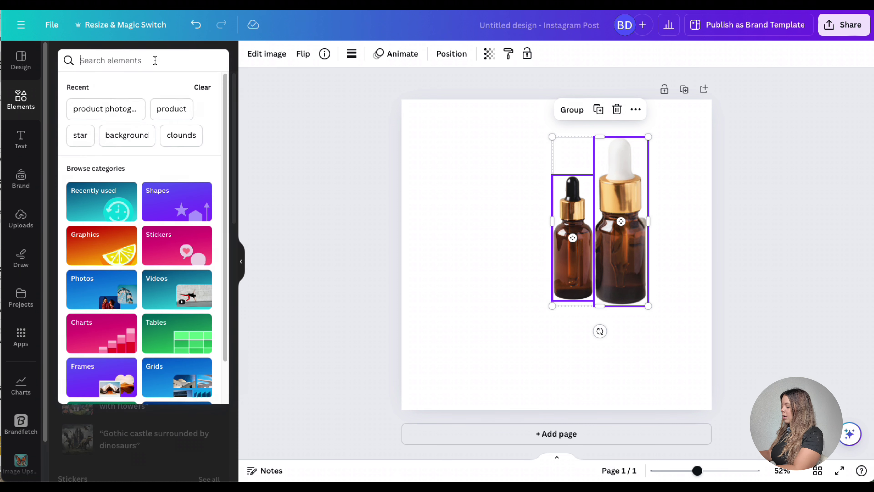
pyautogui.write('photo pr')
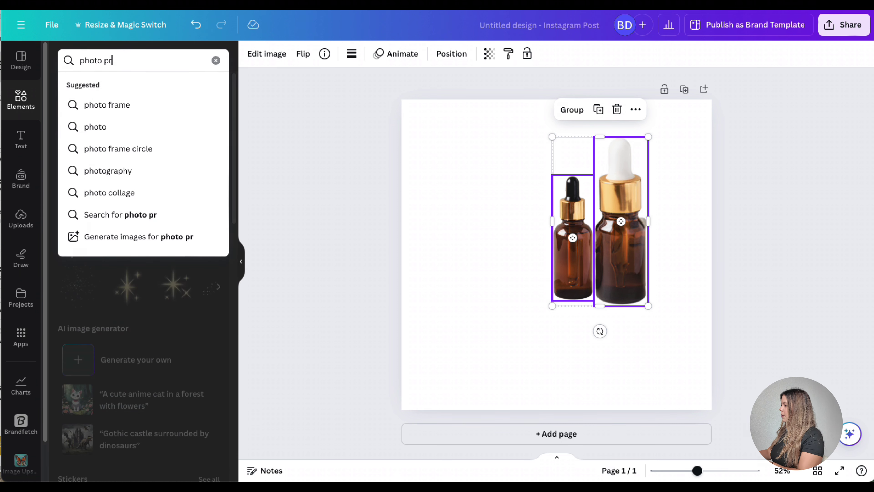
pyautogui.write('oduct')
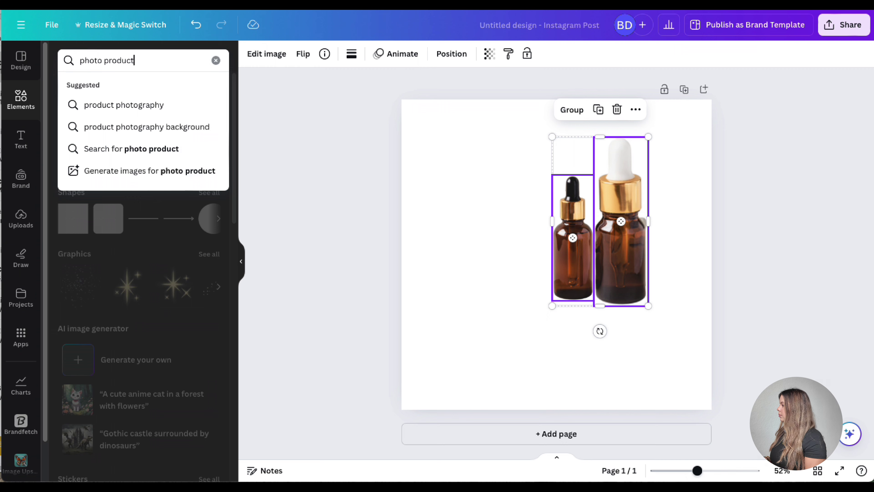
pyautogui.press('Return')
# Try the white studio backdrop photo enlarged over the page, and delete it
pyautogui.click(86, 261)
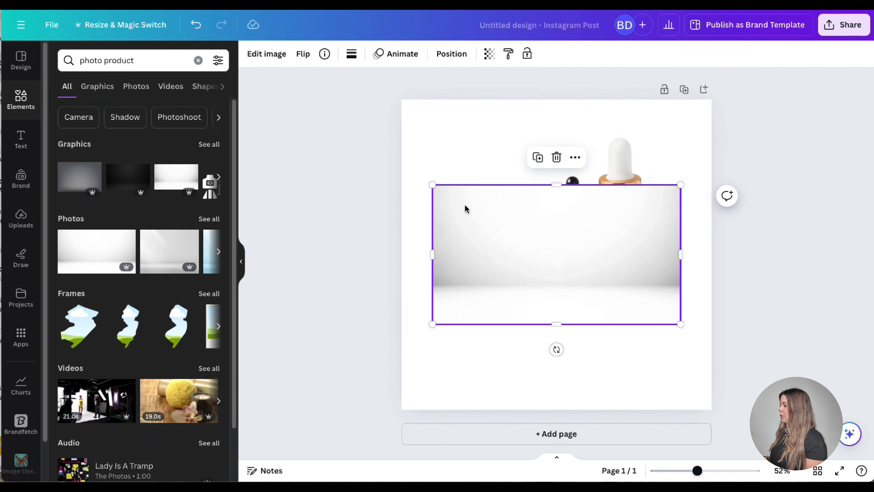
pyautogui.moveTo(432, 185); pyautogui.dragTo(302, 108)
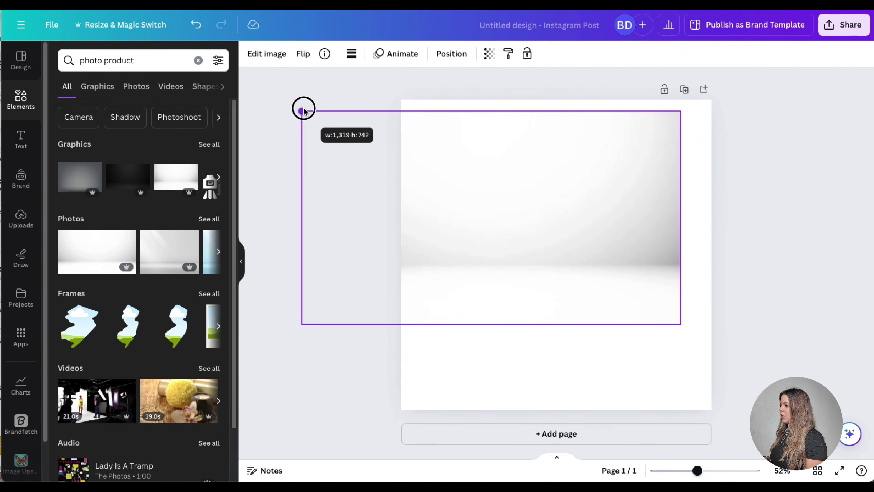
pyautogui.moveTo(681, 324); pyautogui.dragTo(845, 417)
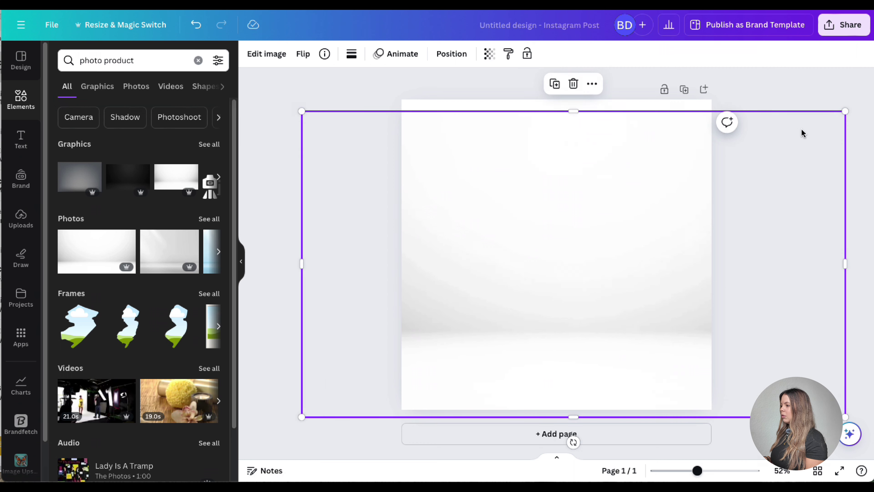
pyautogui.click(573, 83)
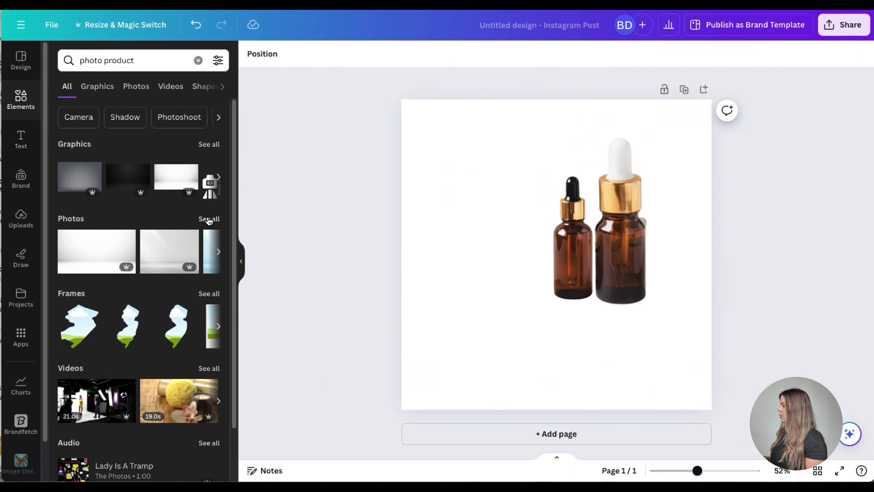
# Add the pink studio backdrop from the full set of photo results and enlarge it to cover the whole page
pyautogui.click(208, 219)
pyautogui.click(106, 295)
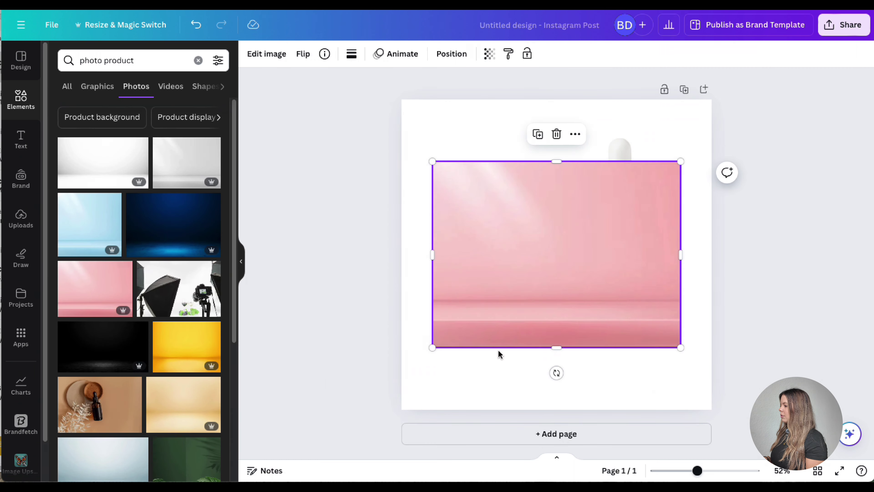
pyautogui.moveTo(433, 348); pyautogui.dragTo(346, 448)
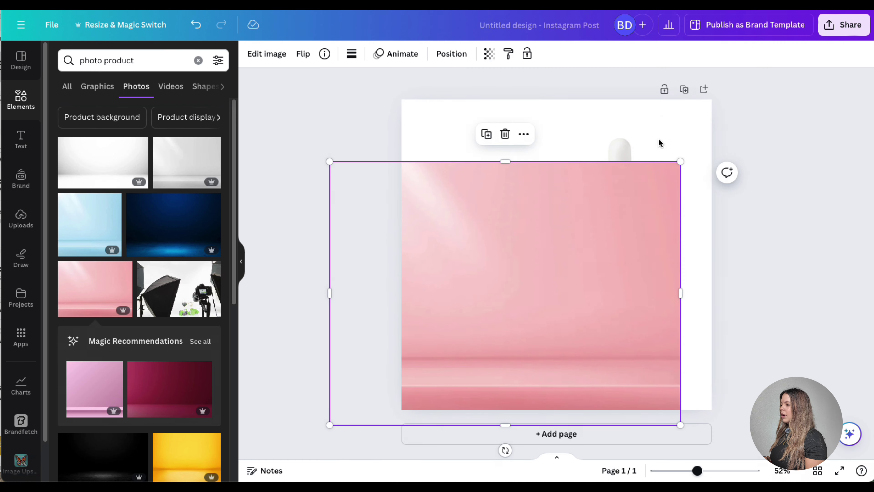
pyautogui.moveTo(680, 161); pyautogui.dragTo(775, 90)
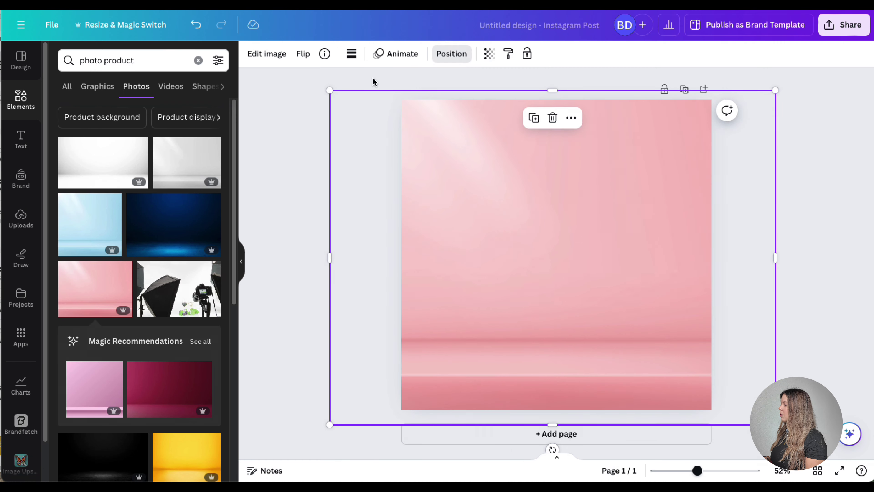
# Send the pink backdrop behind the bottles and place both bottles side by side near the page centre, just above the ledge's front edge
pyautogui.click(445, 54)
pyautogui.click(176, 104)
pyautogui.moveTo(567, 247); pyautogui.dragTo(503, 295)
pyautogui.moveTo(611, 237); pyautogui.dragTo(548, 287)
pyautogui.click(746, 261)
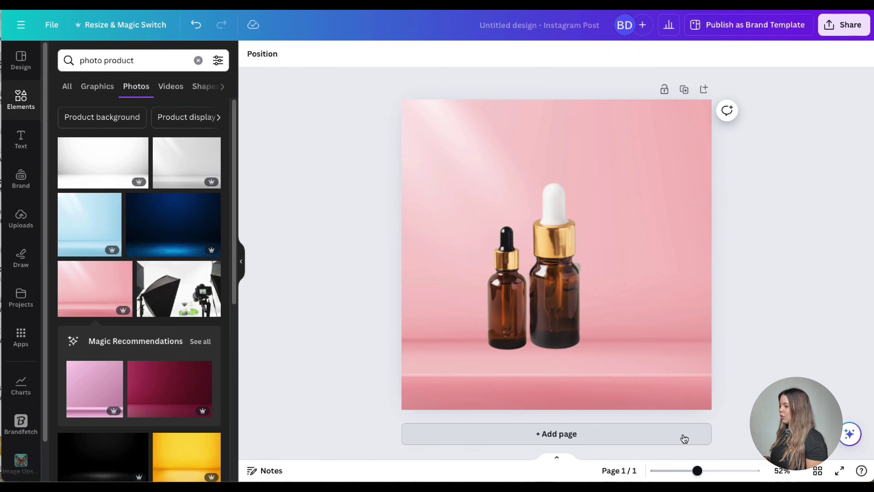
# Open the white-dropper bottle image in Magic Eraser
pyautogui.moveTo(697, 470); pyautogui.dragTo(719, 470)
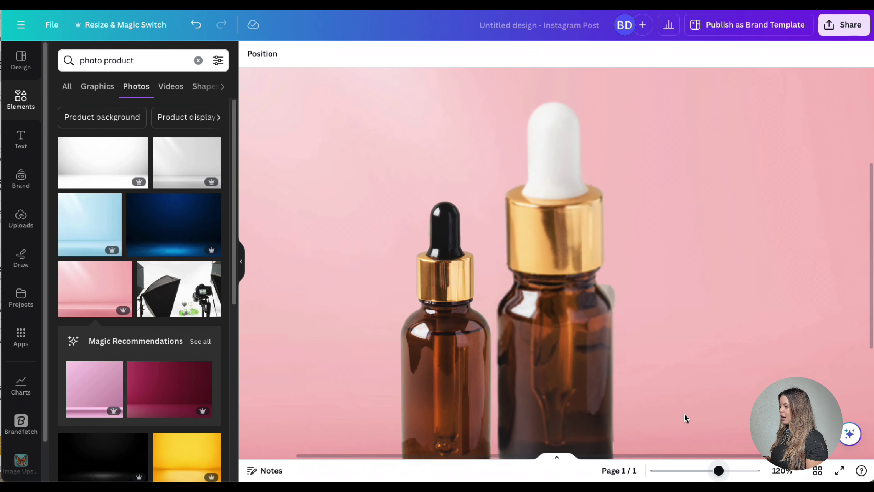
pyautogui.click(610, 297)
pyautogui.click(267, 53)
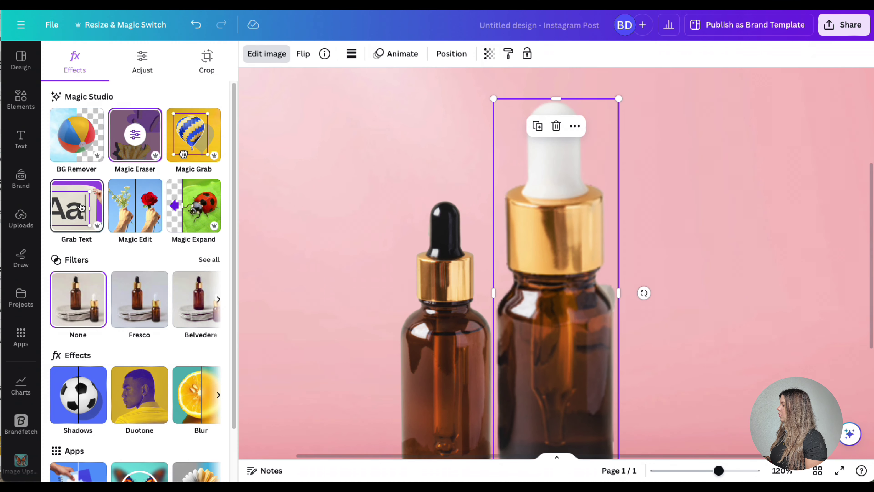
pyautogui.click(139, 148)
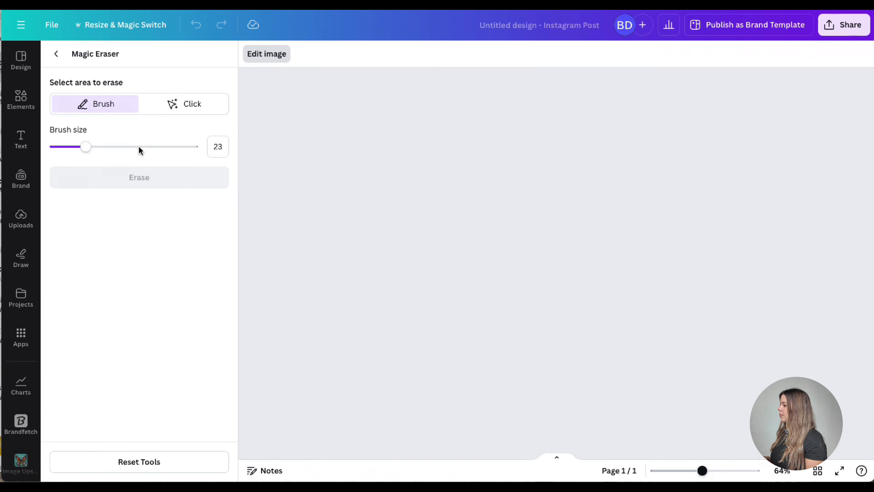
# Erase the grey remnant beside the white-dropper bottle's right shoulder with a size 7 brush and return to the full page
pyautogui.moveTo(702, 471); pyautogui.dragTo(721, 470)
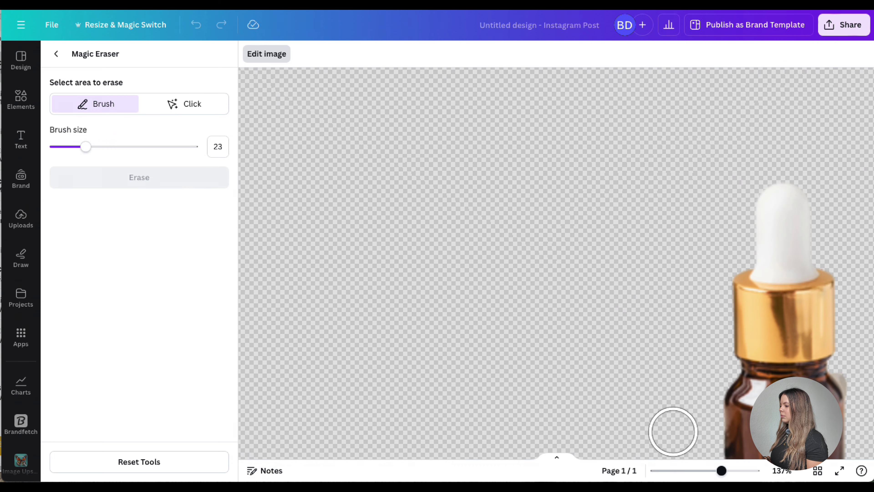
pyautogui.scroll(-5, 654, 396)
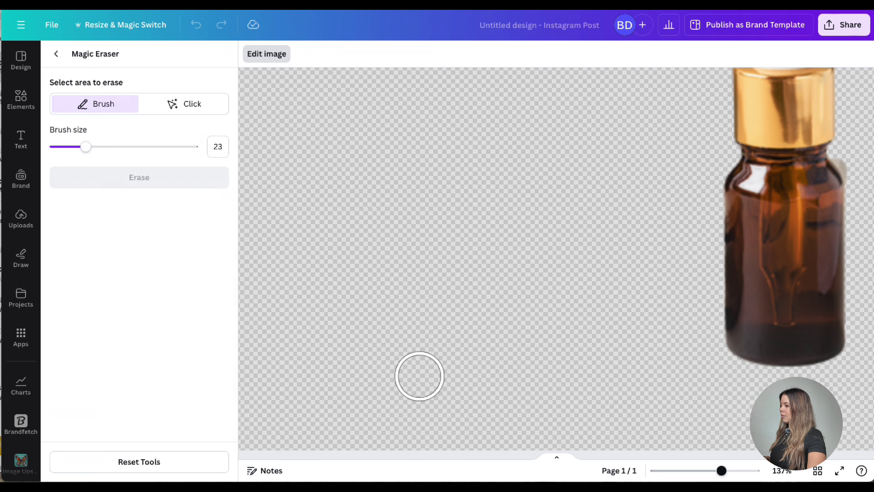
pyautogui.hscroll(5, 468, 360)
pyautogui.scroll(2, 468, 360)
pyautogui.hscroll(3, 319, 194)
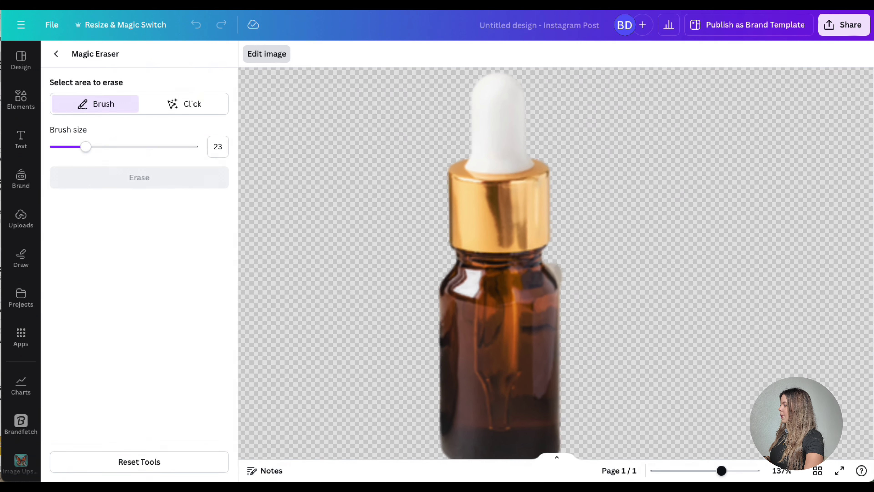
pyautogui.moveTo(75, 148); pyautogui.dragTo(64, 149)
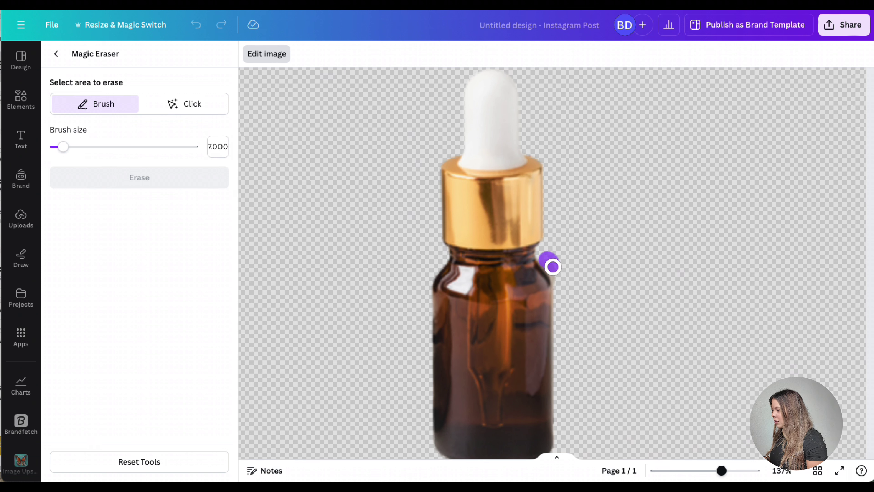
pyautogui.moveTo(549, 263); pyautogui.dragTo(549, 264)
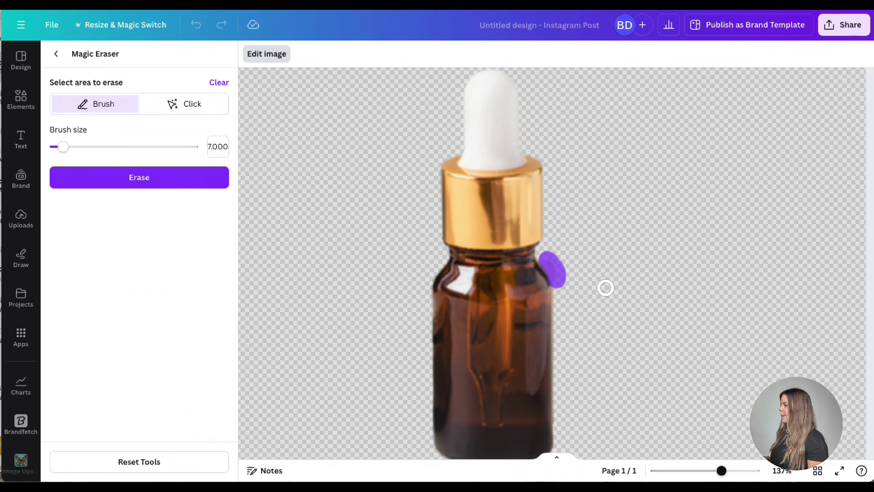
pyautogui.click(131, 177)
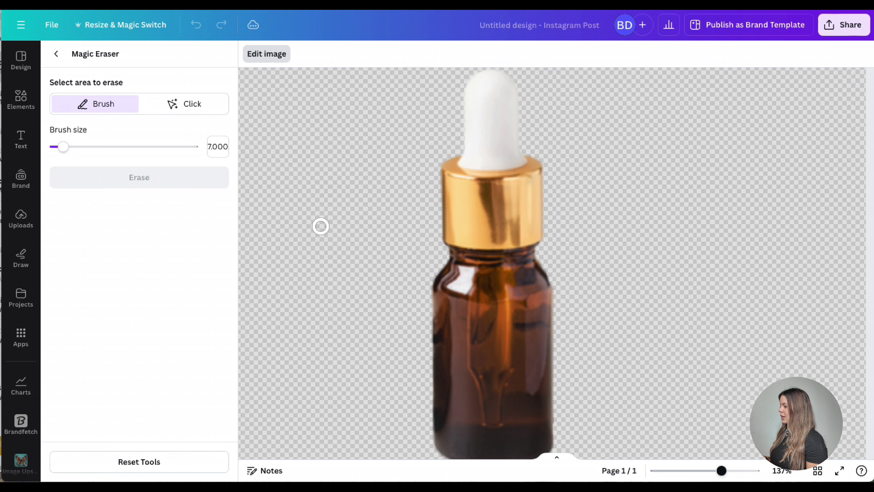
pyautogui.click(58, 55)
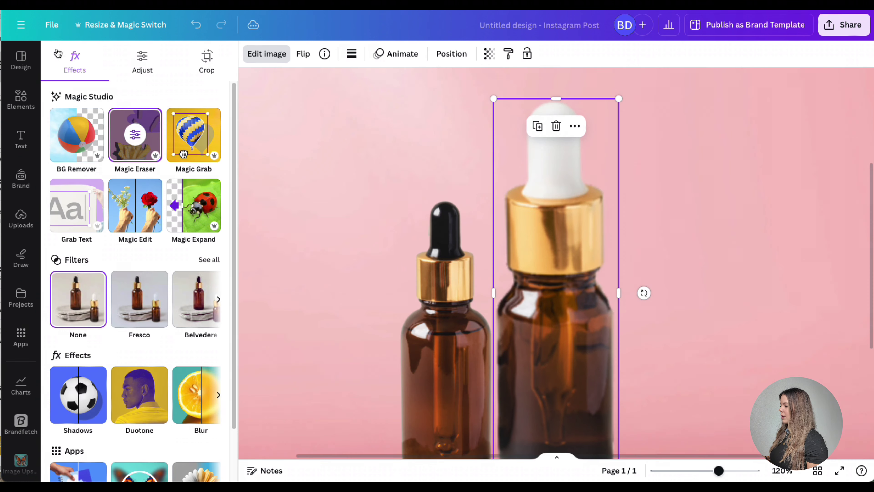
pyautogui.moveTo(723, 471); pyautogui.dragTo(695, 470)
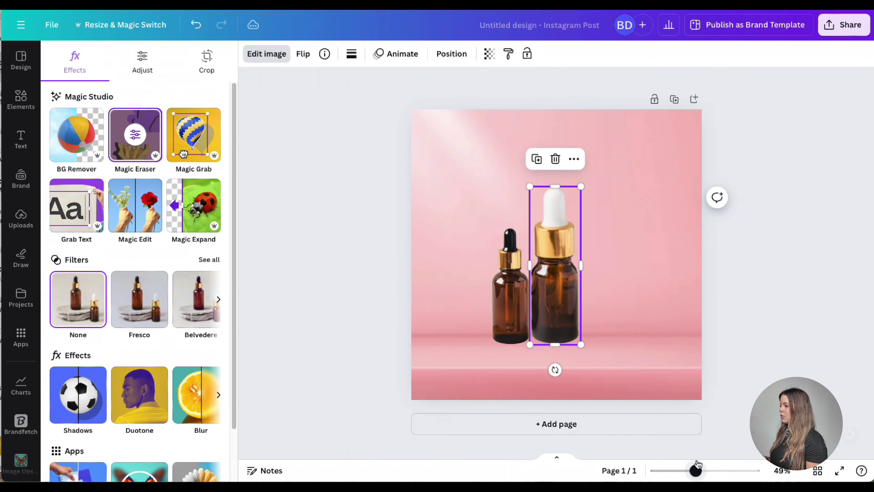
pyautogui.click(794, 283)
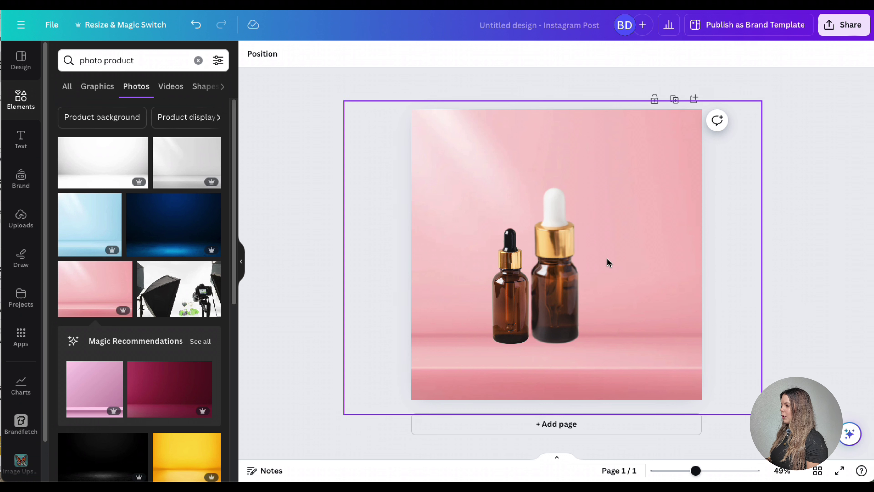
pyautogui.click(553, 275)
pyautogui.moveTo(554, 275); pyautogui.dragTo(554, 282)
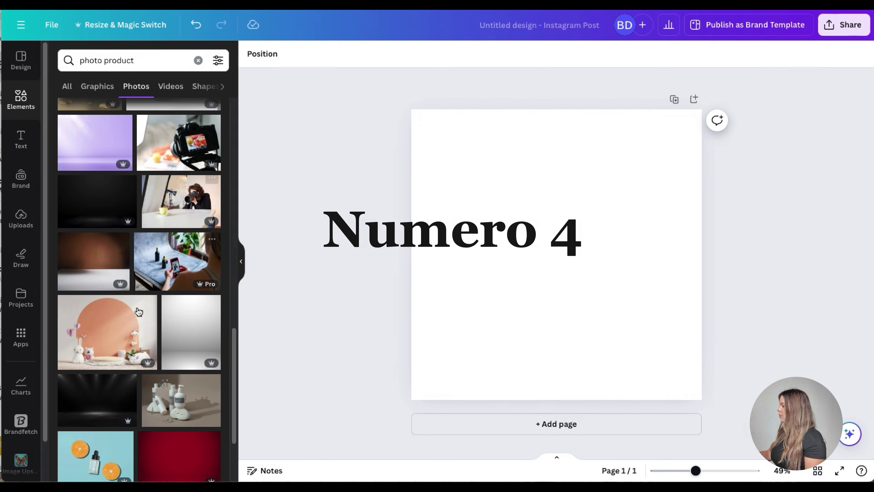
# Add the orange-arch photo with the toy animals and wooden podium, and enlarge it to cover the whole page, centred
pyautogui.click(106, 331)
pyautogui.moveTo(440, 342); pyautogui.dragTo(389, 433)
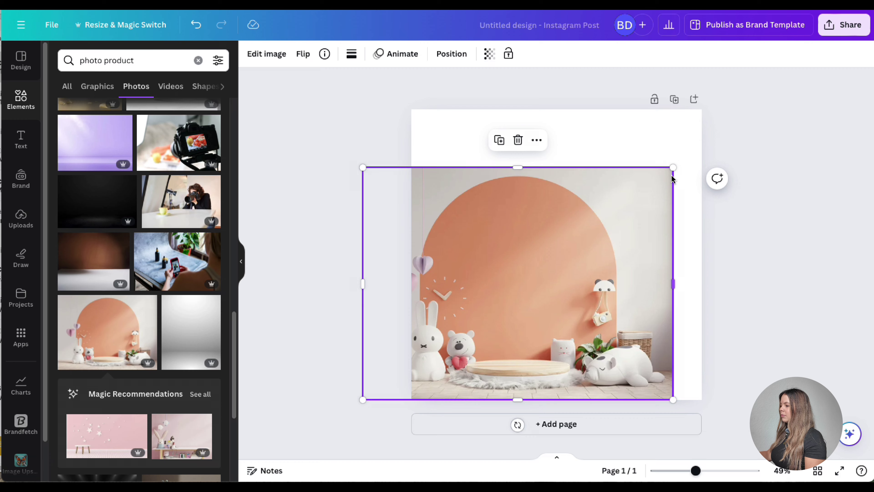
pyautogui.moveTo(673, 168); pyautogui.dragTo(750, 111)
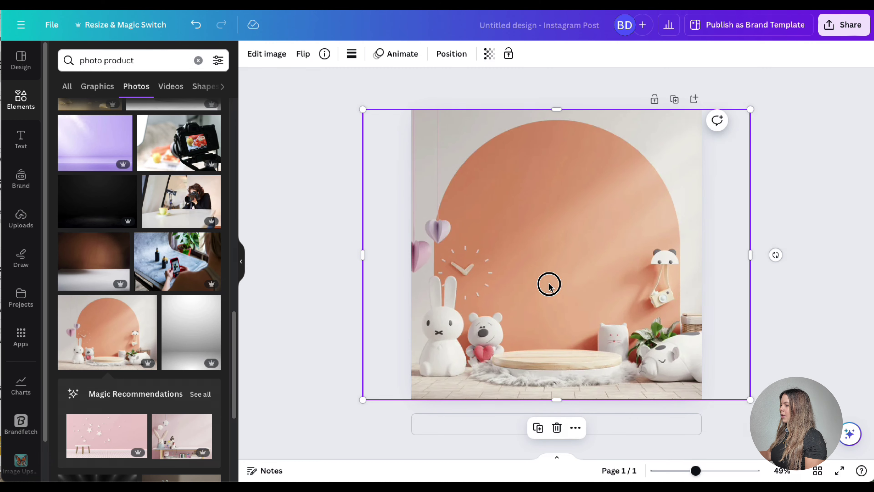
pyautogui.moveTo(548, 283); pyautogui.dragTo(544, 283)
pyautogui.click(345, 179)
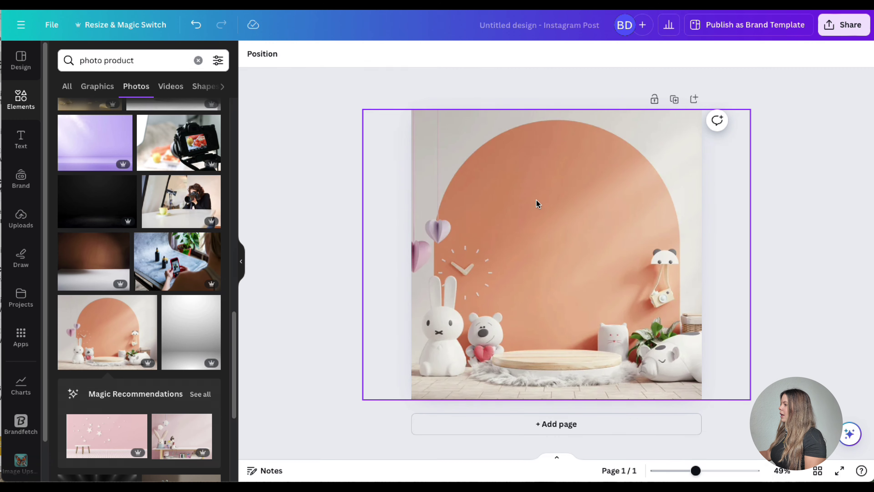
# Open the orange-arch photo in Magic Edit and brush over the panda-shaped hook above the toy camera with brush size 40
pyautogui.click(538, 203)
pyautogui.click(267, 53)
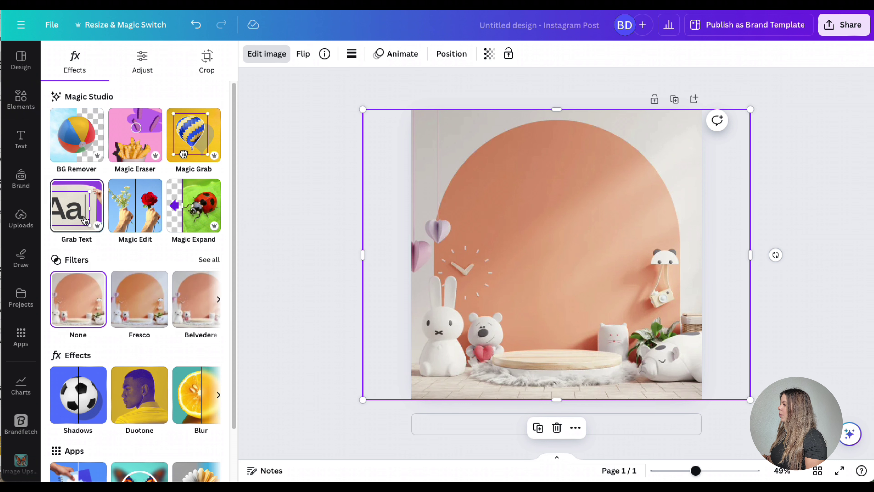
pyautogui.click(131, 208)
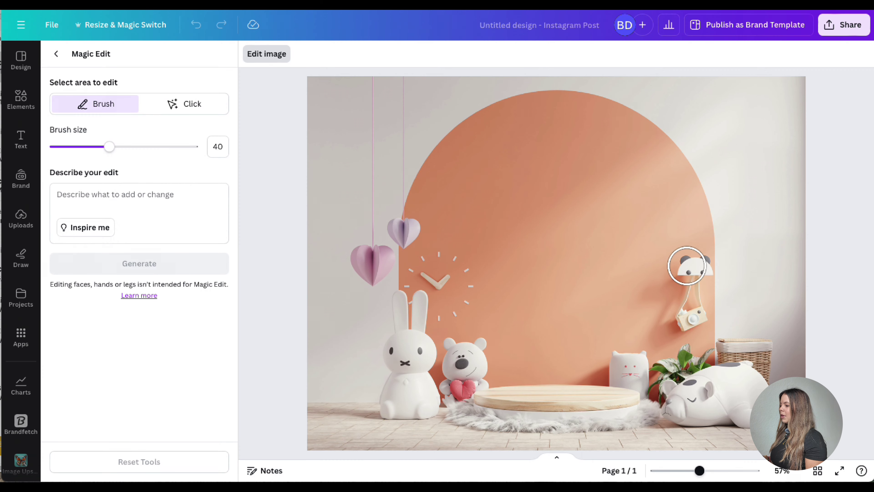
pyautogui.moveTo(693, 261)
pyautogui.mouseDown()
pyautogui.moveTo(696, 267)
pyautogui.moveTo(693, 259)
pyautogui.mouseUp()
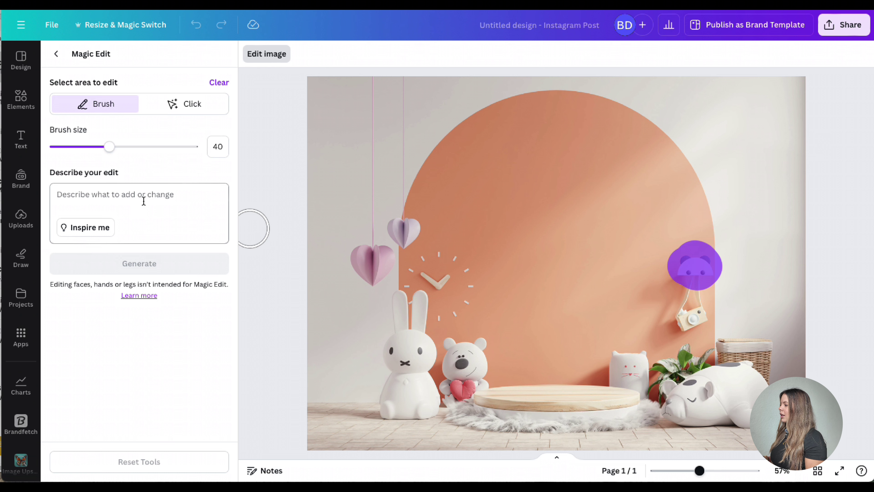
# Describe the edit as "cambia esto a un sostenedor con forma de flor de girasol" and generate the variants
pyautogui.click(143, 201)
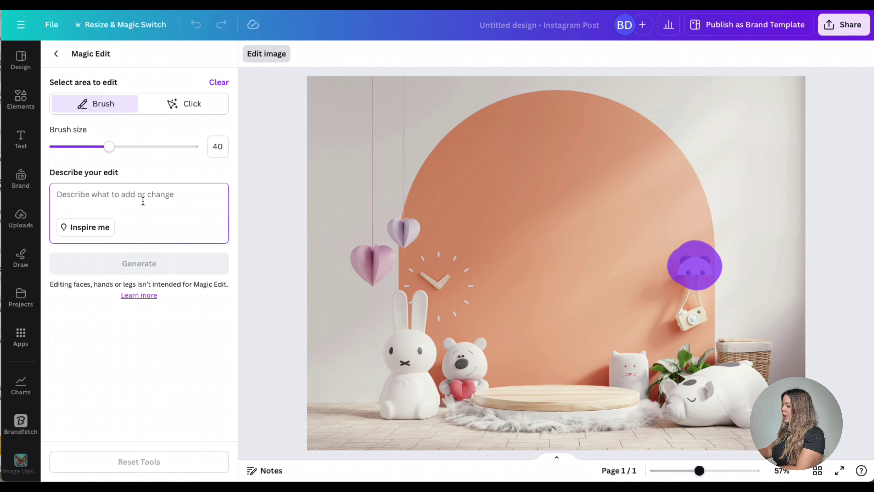
pyautogui.write('Un')
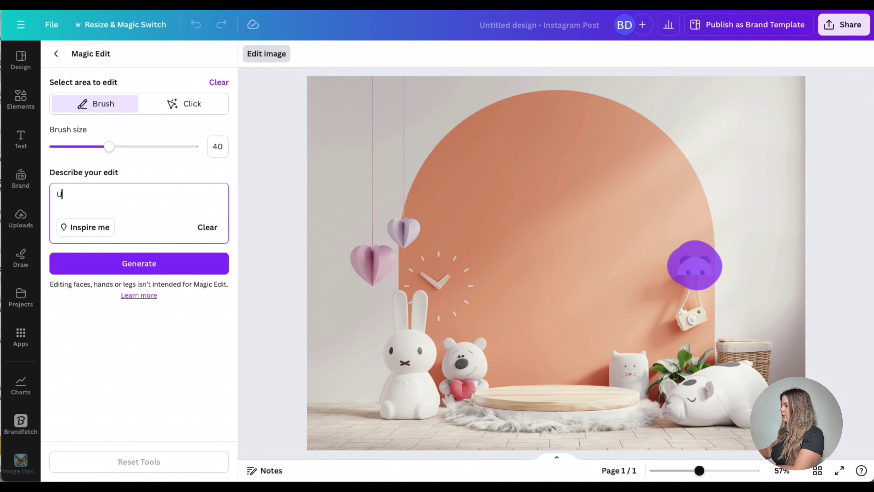
pyautogui.write('ambia est')
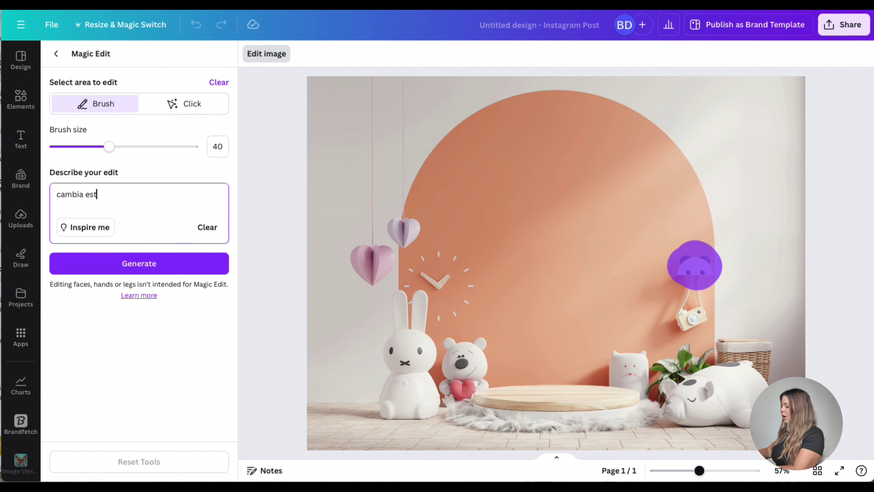
pyautogui.write(' un')
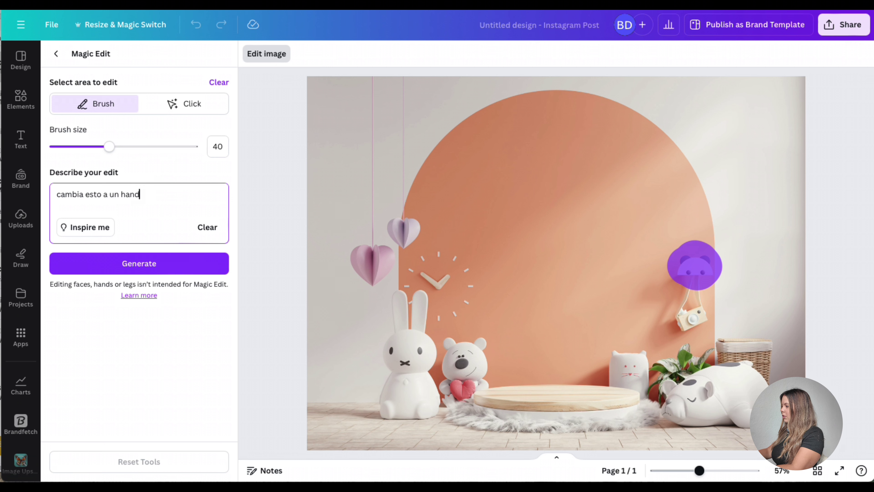
pyautogui.write(' sostenedor con')
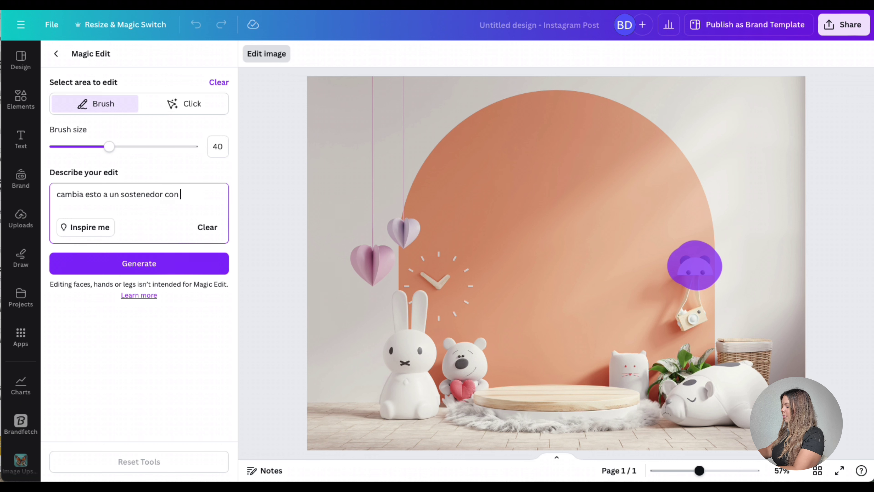
pyautogui.write('ow')
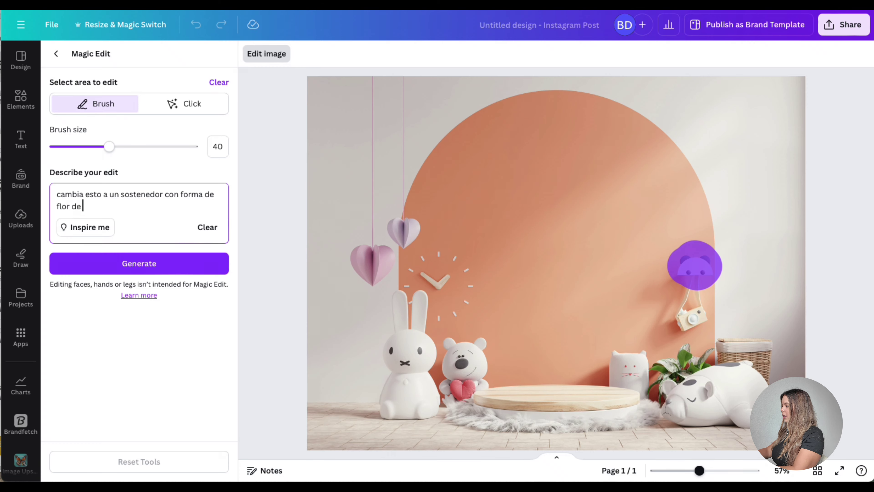
pyautogui.press('Return')
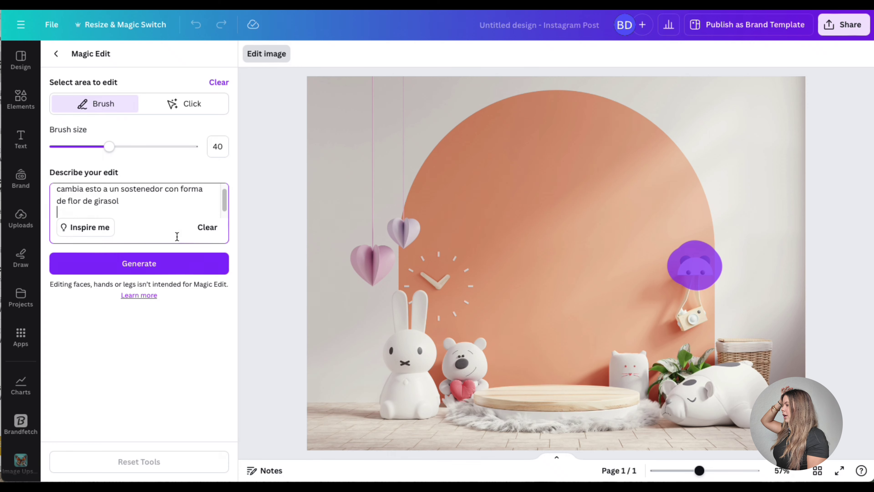
pyautogui.click(160, 268)
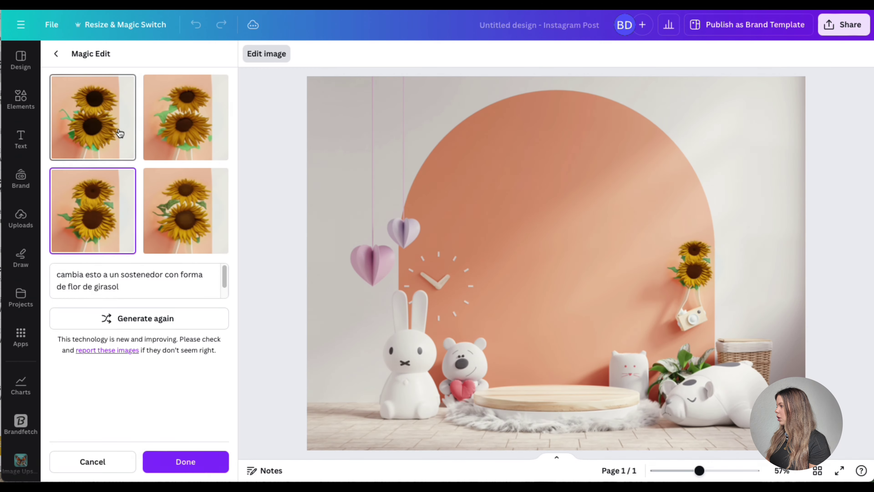
# Compare the four generated sunflower variants in the photo, keep the third one and return to the full page
pyautogui.click(124, 121)
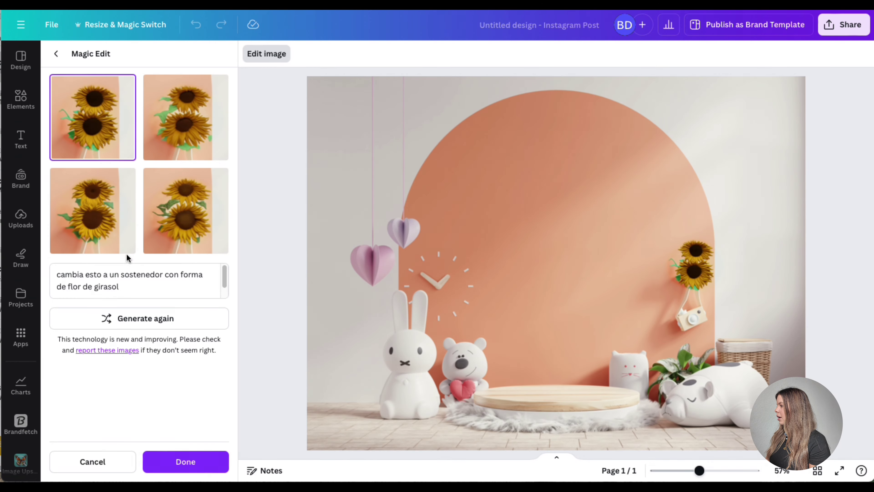
pyautogui.click(118, 230)
pyautogui.click(181, 143)
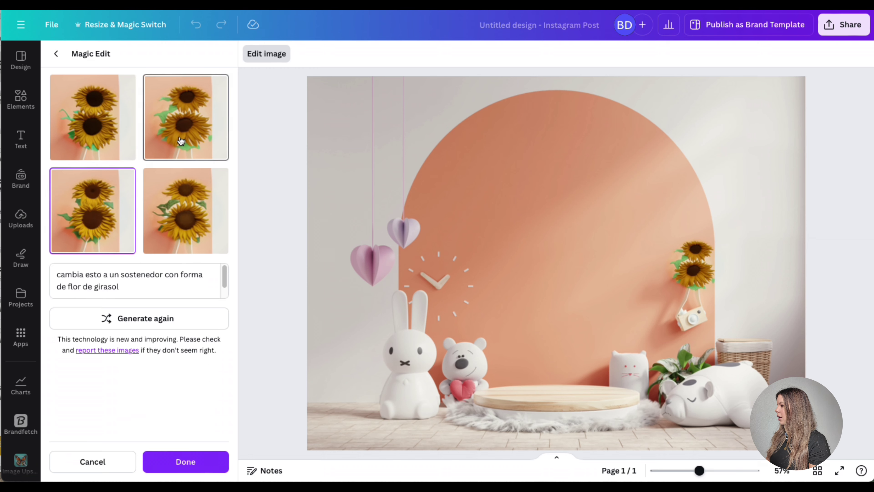
pyautogui.click(191, 229)
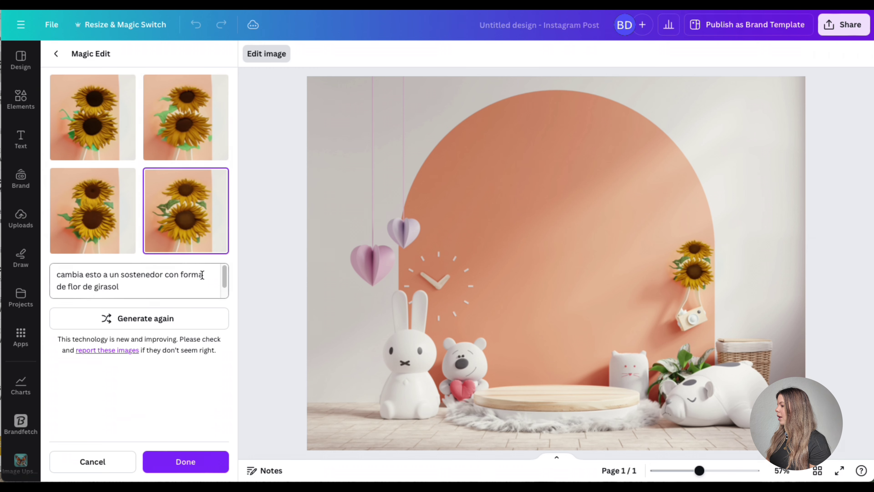
pyautogui.moveTo(699, 470)
pyautogui.mouseDown()
pyautogui.moveTo(711, 470)
pyautogui.moveTo(698, 470)
pyautogui.mouseUp()
pyautogui.click(121, 118)
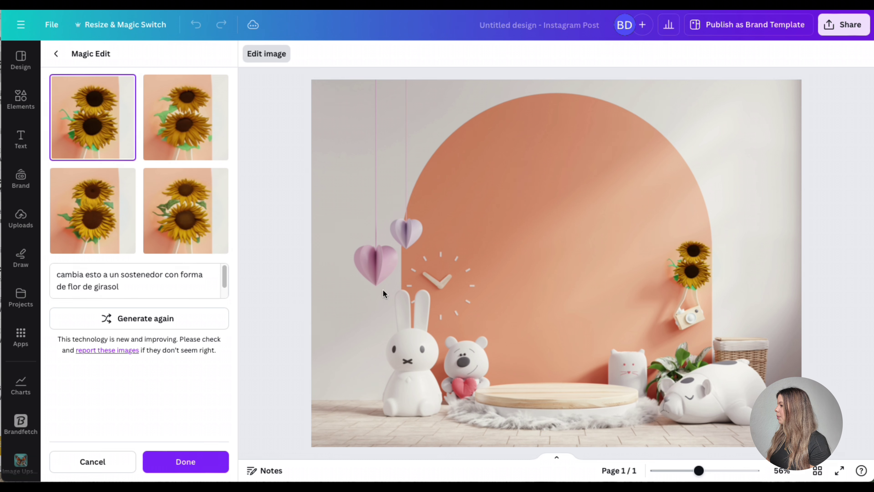
pyautogui.click(69, 200)
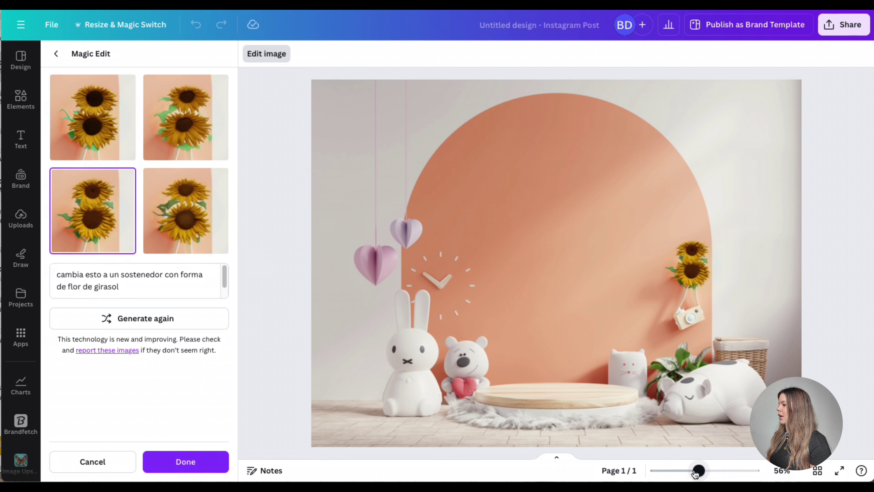
pyautogui.moveTo(698, 470); pyautogui.dragTo(691, 470)
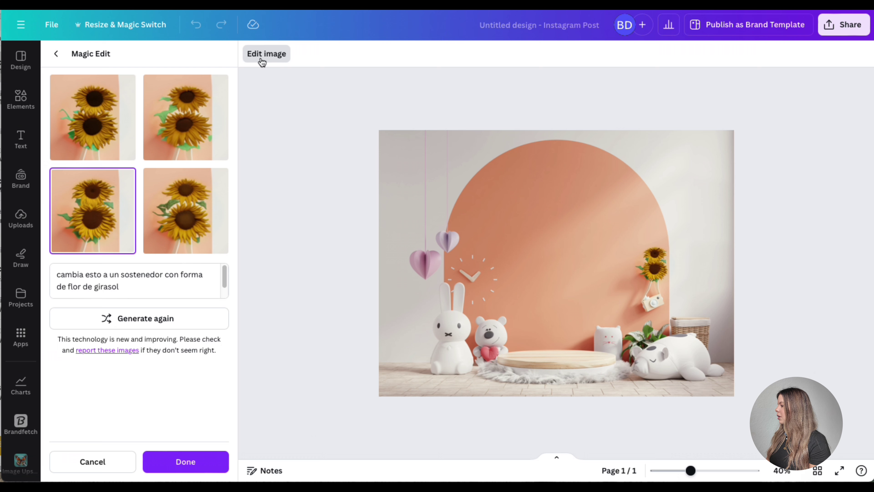
pyautogui.click(193, 465)
pyautogui.click(312, 366)
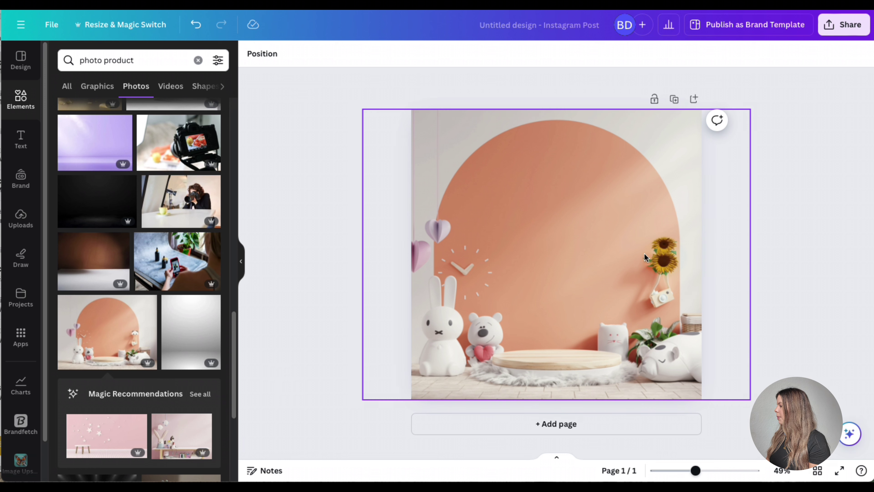
# Add a second page and insert the turquoise photo of a dropper bottle with two orange slices from the photo results
pyautogui.scroll(-2, 116, 401)
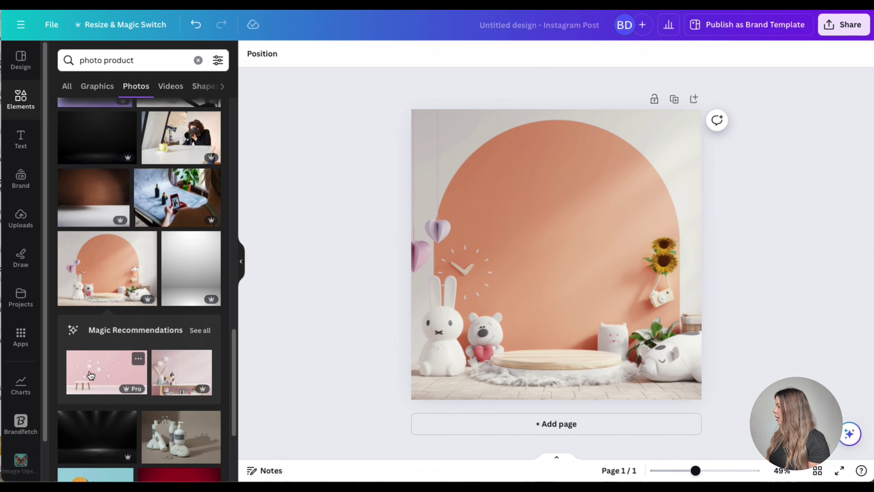
pyautogui.scroll(-2, 116, 403)
pyautogui.scroll(-1, 110, 409)
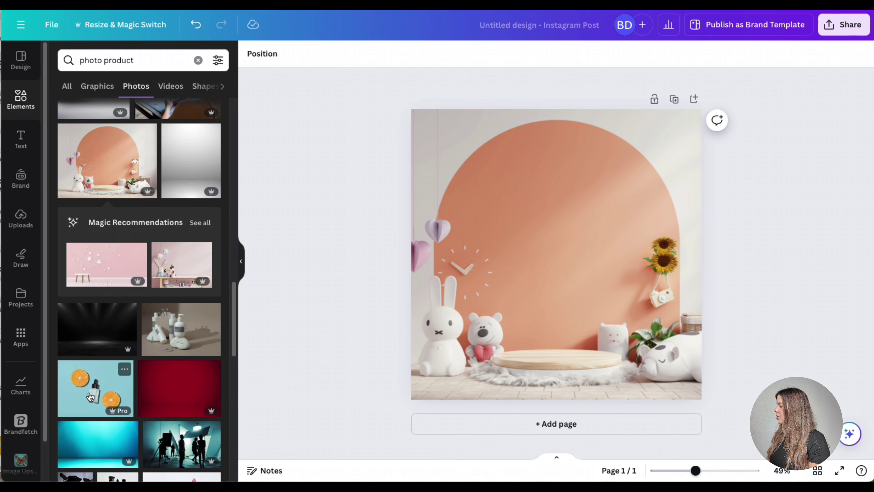
pyautogui.click(549, 436)
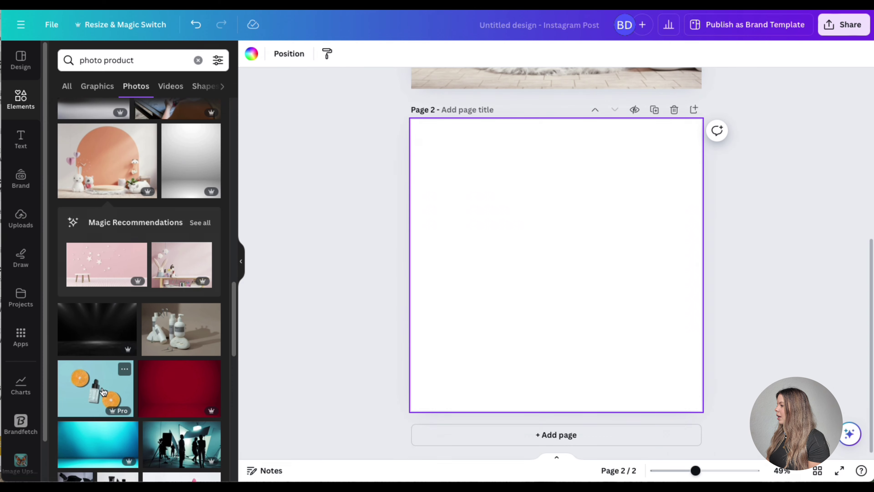
pyautogui.click(95, 388)
# Enlarge the orange-slice photo to cover all of page 2 and centre it so the bottle and both slices stay in view
pyautogui.moveTo(440, 178); pyautogui.dragTo(411, 155)
pyautogui.moveTo(673, 156); pyautogui.dragTo(809, 117)
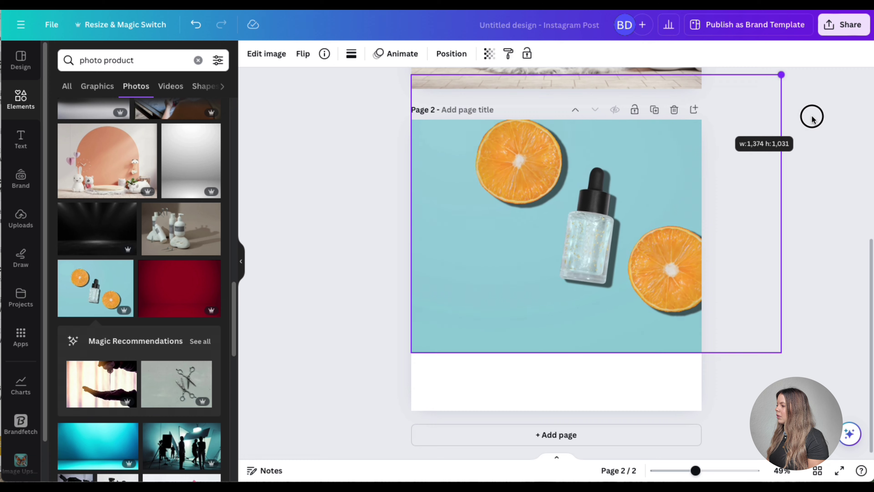
pyautogui.moveTo(608, 227); pyautogui.dragTo(570, 303)
pyautogui.click(400, 191)
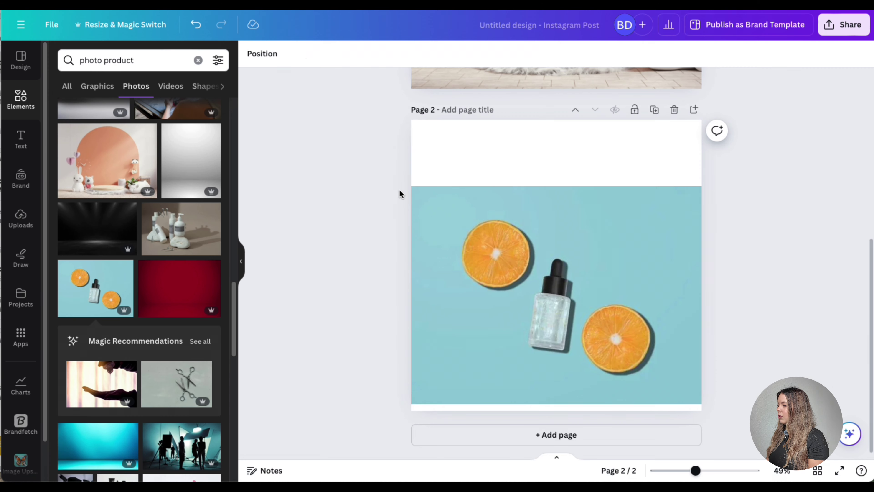
pyautogui.click(431, 203)
pyautogui.moveTo(701, 186); pyautogui.dragTo(784, 123)
pyautogui.moveTo(683, 287); pyautogui.dragTo(655, 273)
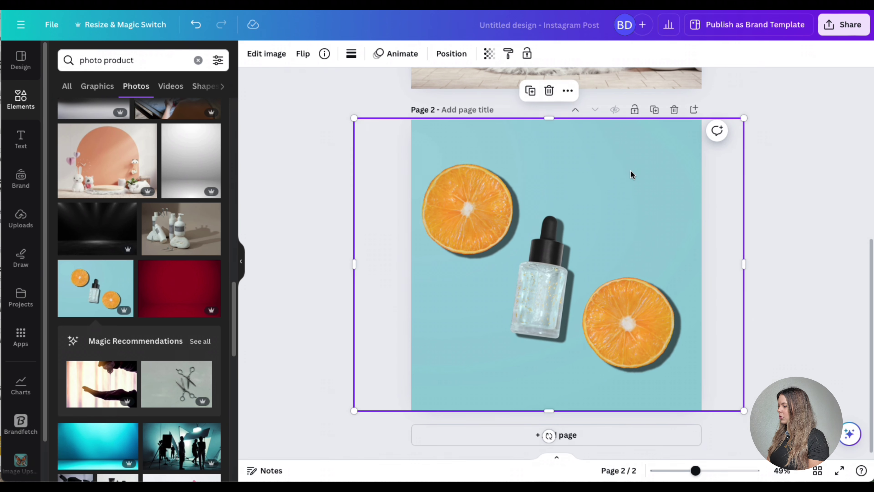
pyautogui.moveTo(493, 236); pyautogui.dragTo(501, 238)
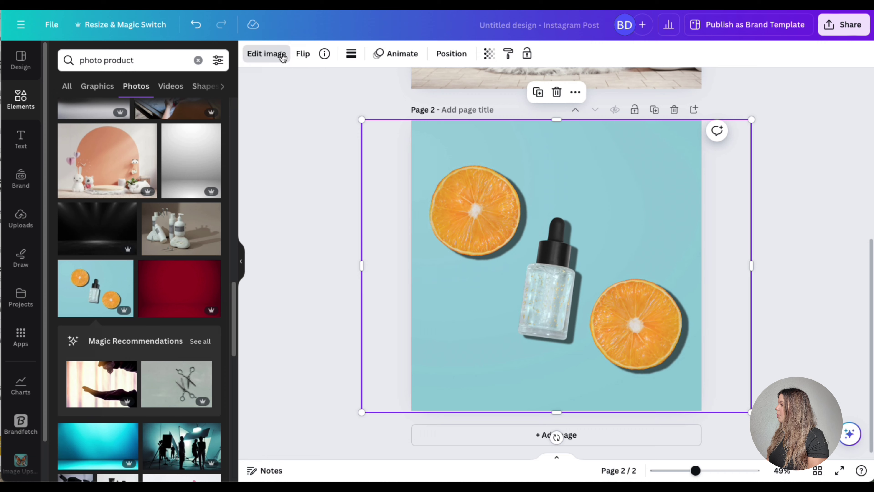
# Open the orange-slice photo in Magic Edit and brush over the upper orange slice and its shadow with brush size 40
pyautogui.click(267, 53)
pyautogui.click(146, 219)
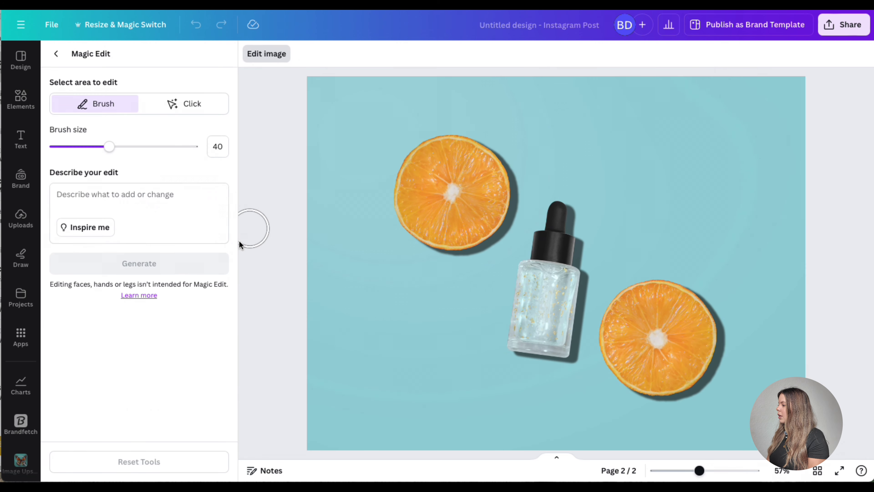
pyautogui.moveTo(454, 147)
pyautogui.mouseDown()
pyautogui.moveTo(424, 147)
pyautogui.moveTo(410, 160)
pyautogui.moveTo(402, 206)
pyautogui.moveTo(427, 239)
pyautogui.moveTo(479, 247)
pyautogui.moveTo(503, 231)
pyautogui.moveTo(509, 195)
pyautogui.moveTo(469, 153)
pyautogui.moveTo(415, 159)
pyautogui.moveTo(466, 190)
pyautogui.moveTo(451, 216)
pyautogui.moveTo(468, 229)
pyautogui.moveTo(441, 200)
pyautogui.mouseUp()
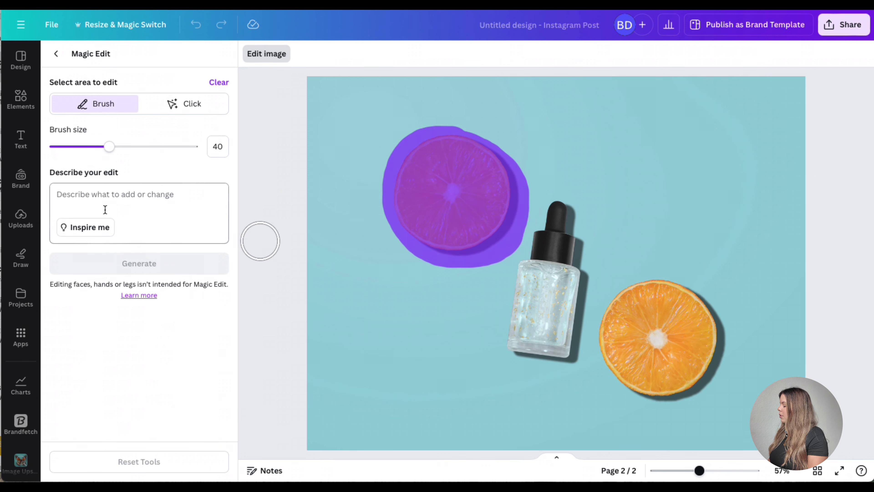
# Describe the edit as "Cambiala por petalos de flores" and generate replacements for the brushed orange slice
pyautogui.click(105, 201)
pyautogui.write('Cambiala por una manzana')
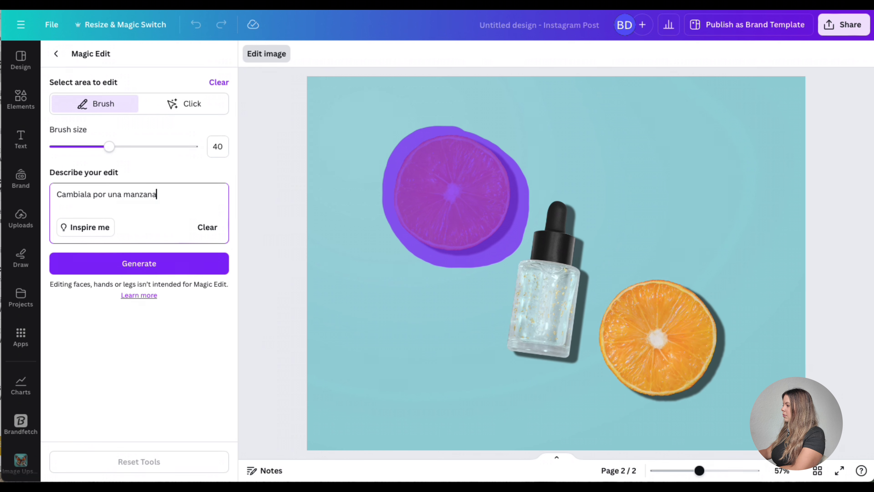
pyautogui.press('BackSpace')
pyautogui.press('BackSpace')
pyautogui.press('BackSpace')
pyautogui.press('BackSpace')
pyautogui.press('BackSpace')
pyautogui.press('BackSpace')
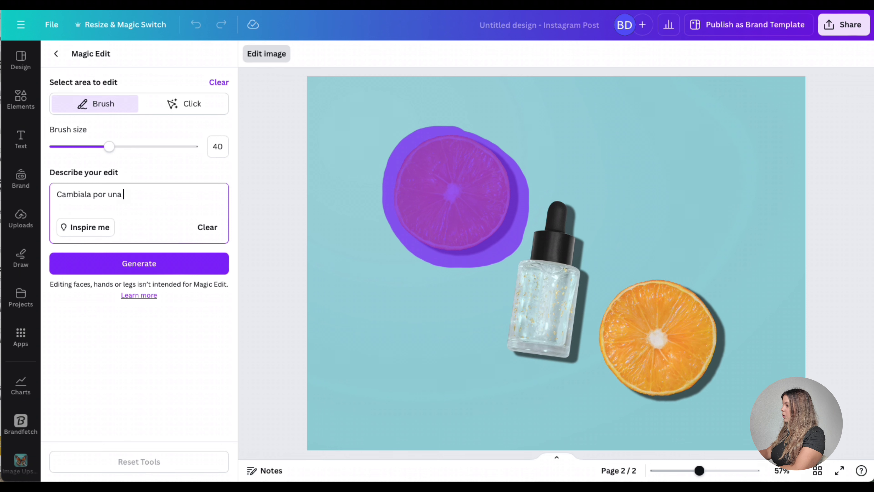
pyautogui.press('BackSpace')
pyautogui.press('BackSpace')
pyautogui.press('BackSpace')
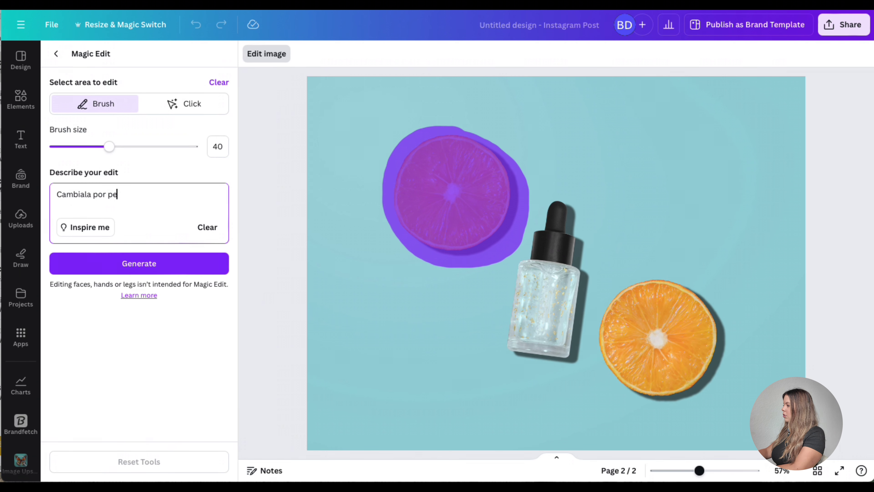
pyautogui.write('petalos de flo')
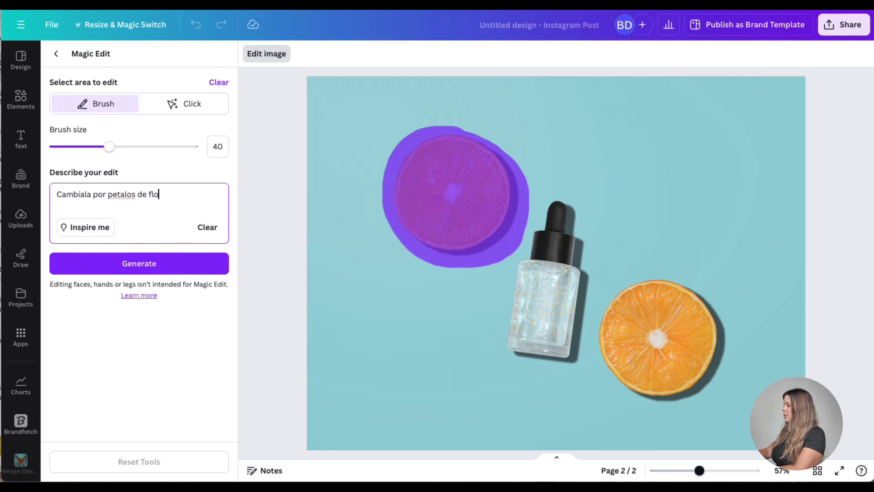
pyautogui.write('res')
pyautogui.click(121, 263)
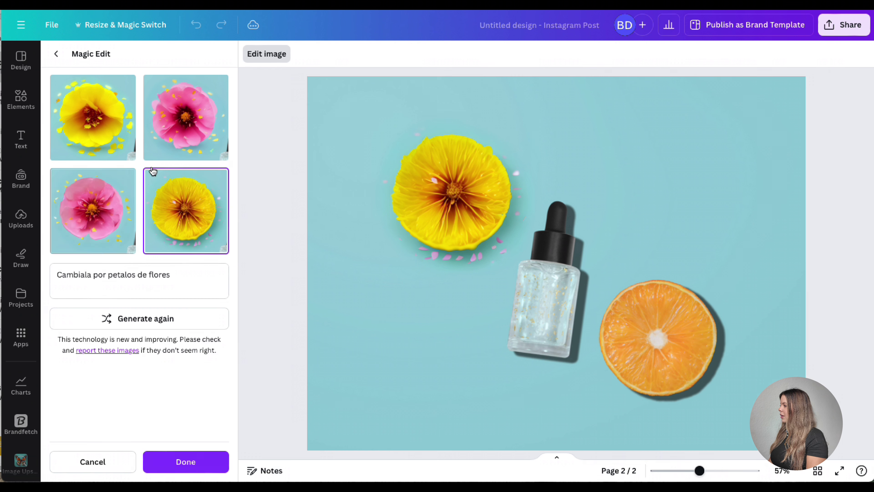
# Compare the generated flower variants, keep the second one with the pink bloom, and reopen the photo's editing options
pyautogui.click(196, 124)
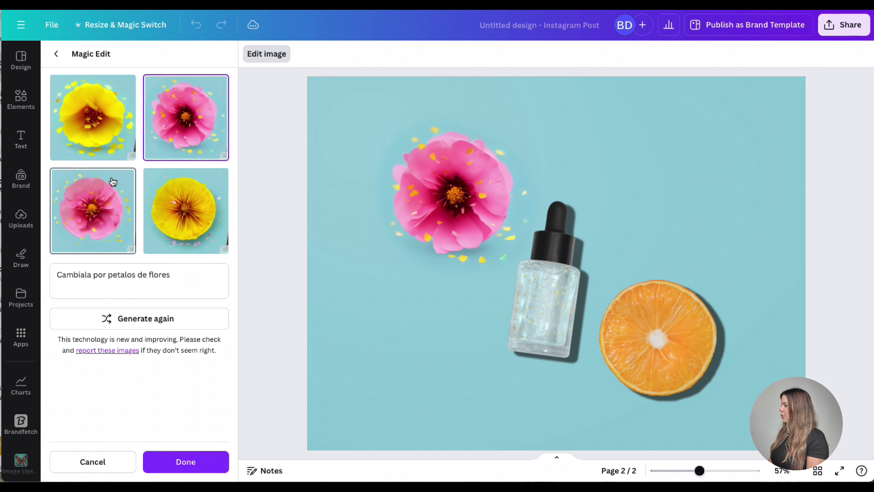
pyautogui.click(104, 145)
pyautogui.click(192, 217)
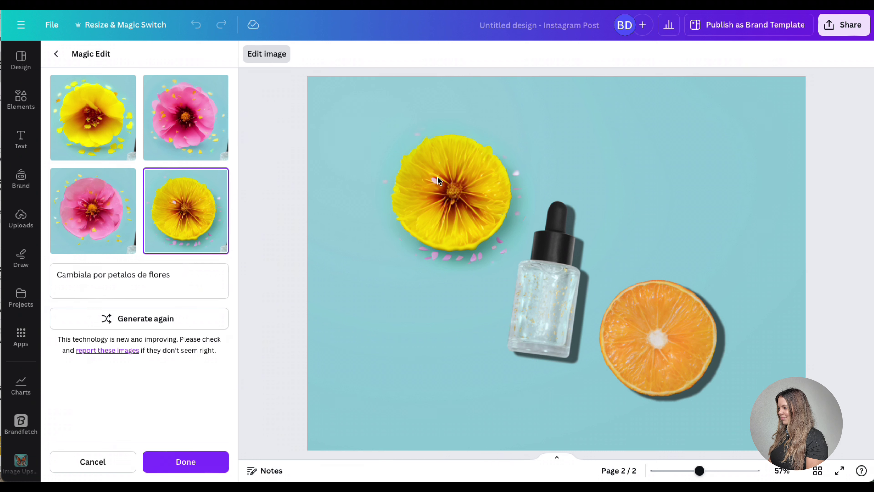
pyautogui.click(220, 139)
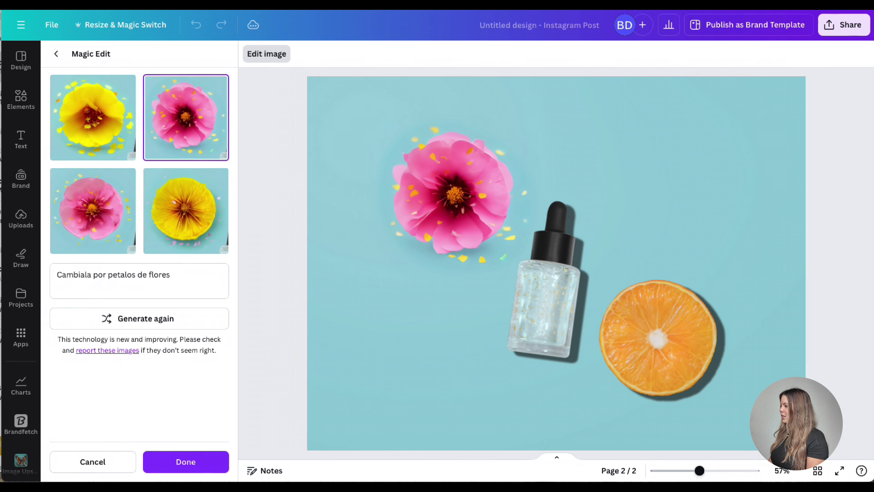
pyautogui.click(207, 468)
pyautogui.click(331, 408)
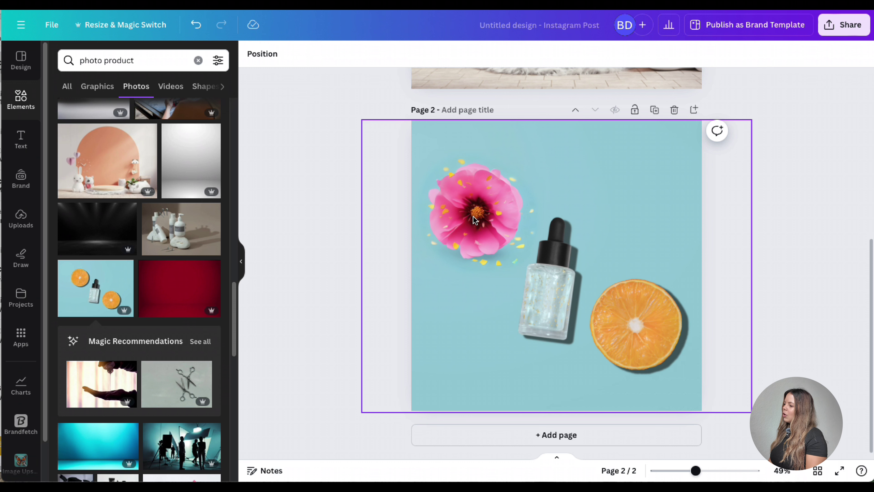
pyautogui.click(463, 209)
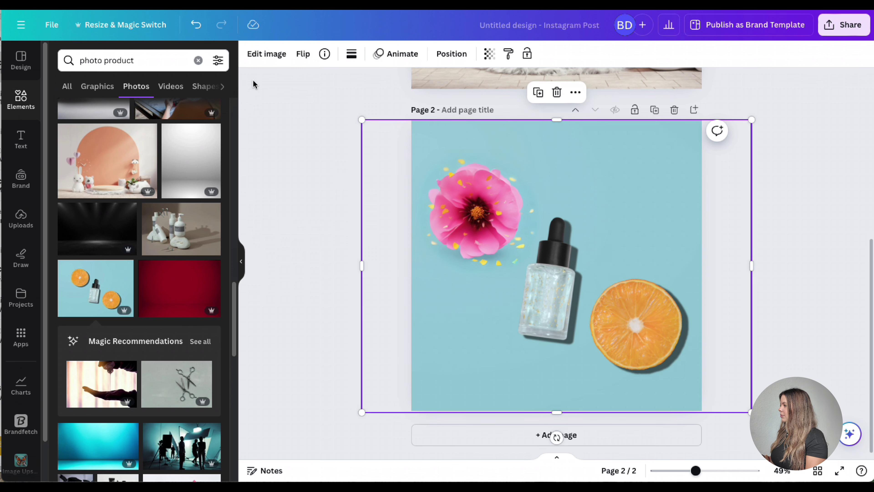
pyautogui.click(271, 53)
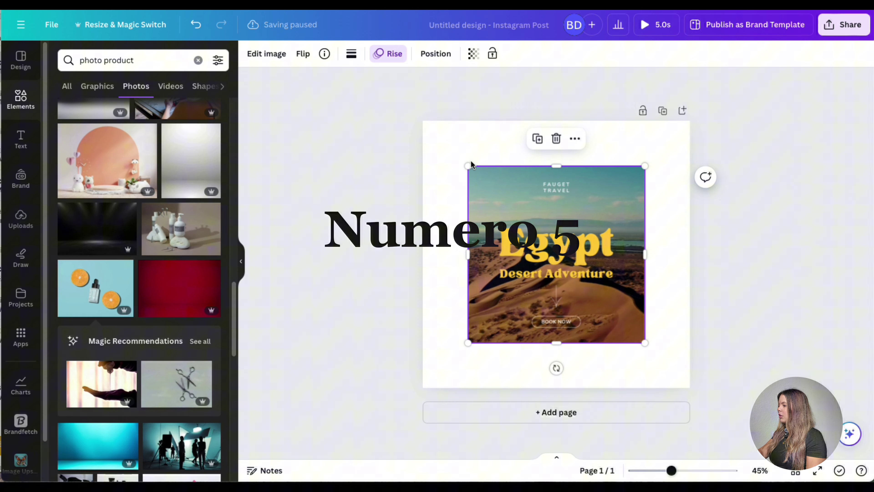
# Enlarge the Egypt Desert Adventure image from two opposite corners so it covers the whole page
pyautogui.moveTo(469, 167); pyautogui.dragTo(423, 120)
pyautogui.moveTo(648, 345); pyautogui.dragTo(691, 388)
pyautogui.click(408, 265)
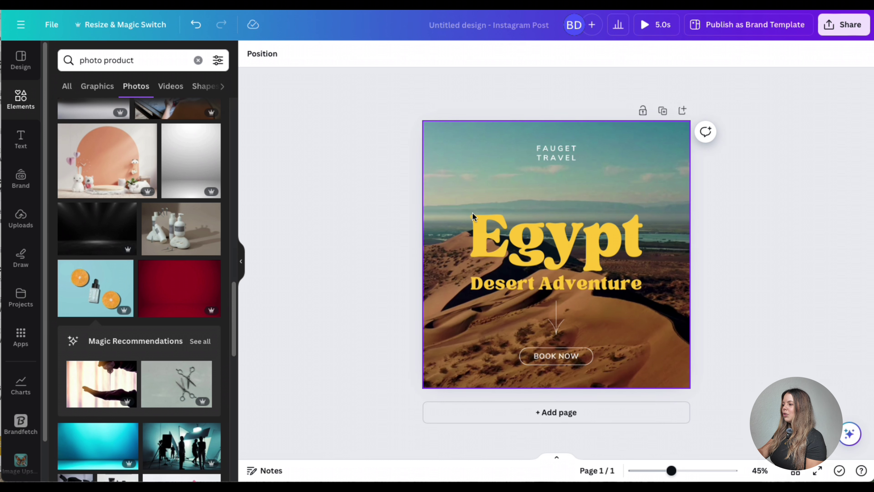
# Use Grab Text on the Egypt image to extract the "Egypt Desert Adventure" heading as editable text
pyautogui.moveTo(519, 164); pyautogui.dragTo(552, 235)
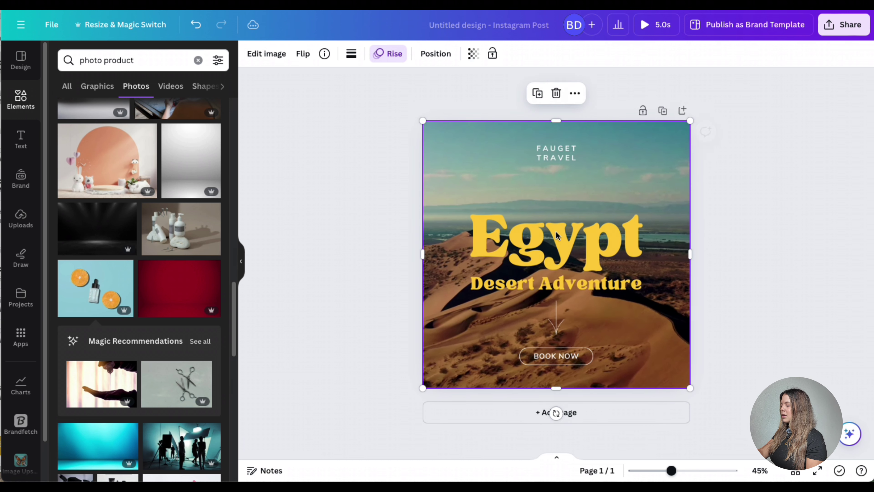
pyautogui.click(259, 54)
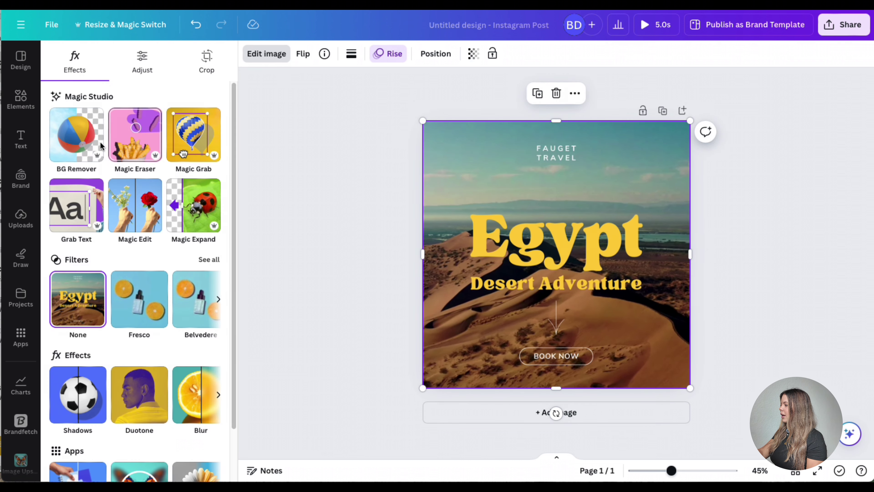
pyautogui.click(79, 217)
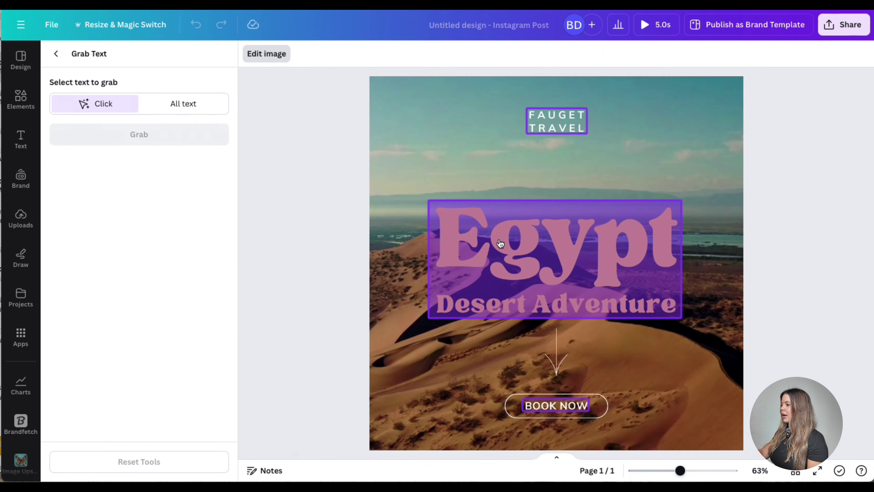
pyautogui.click(517, 265)
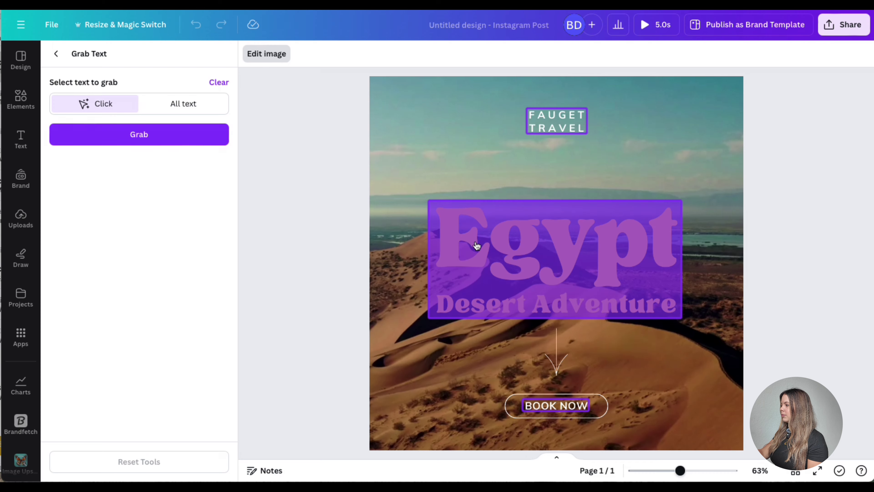
pyautogui.click(192, 138)
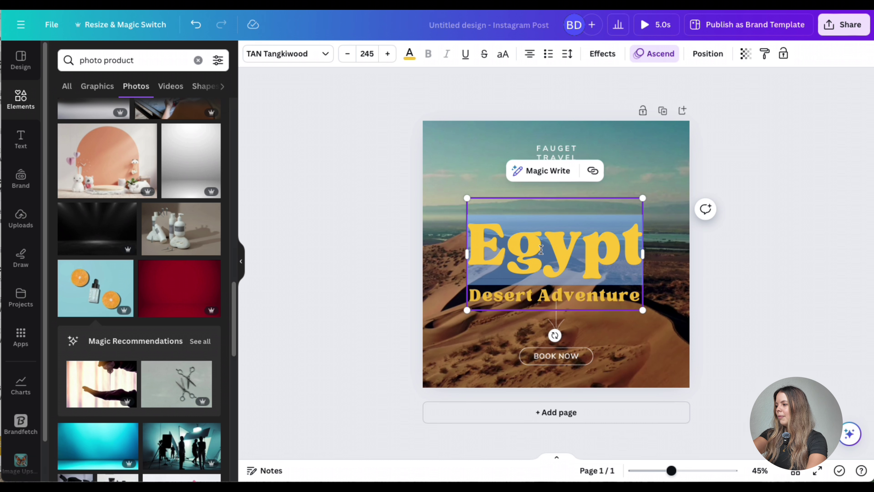
# Replace "Egypt" in the heading with "Mexico" and delete the "Desert Adventure" text
pyautogui.write('Mex')
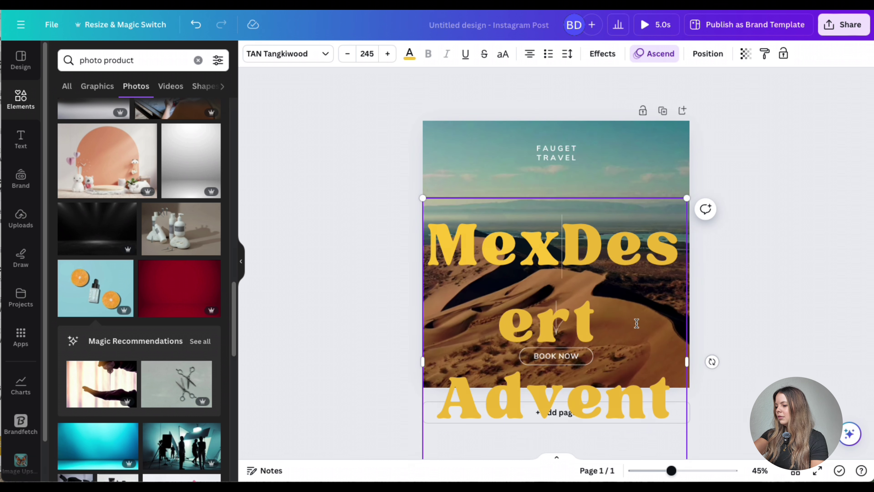
pyautogui.write('ico')
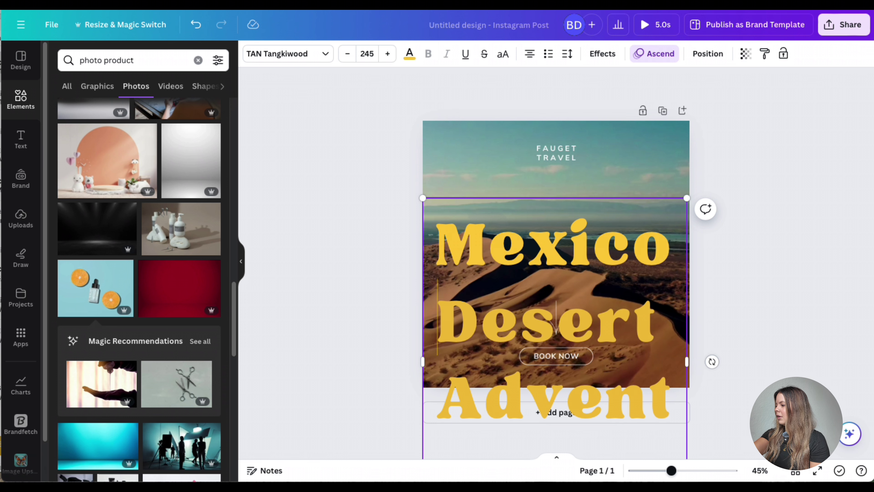
pyautogui.moveTo(451, 318); pyautogui.dragTo(660, 393)
pyautogui.press('BackSpace')
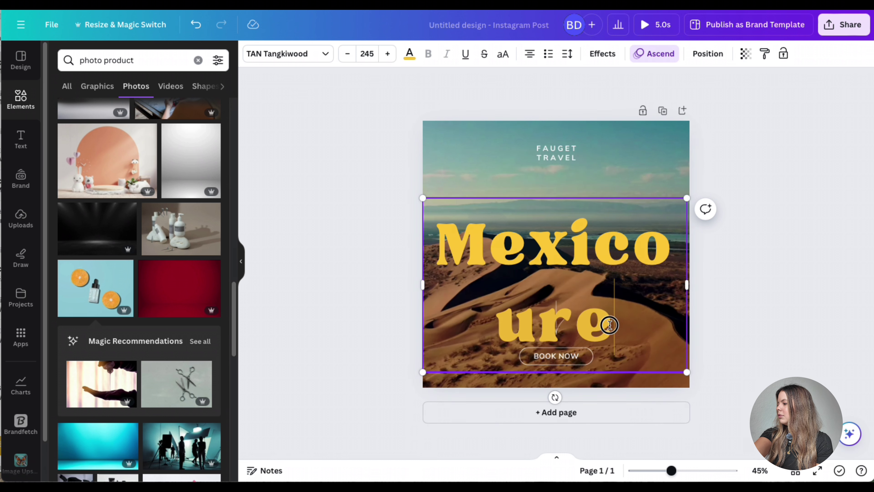
pyautogui.press('Delete')
pyautogui.press('Delete')
pyautogui.press('Delete')
pyautogui.click(752, 294)
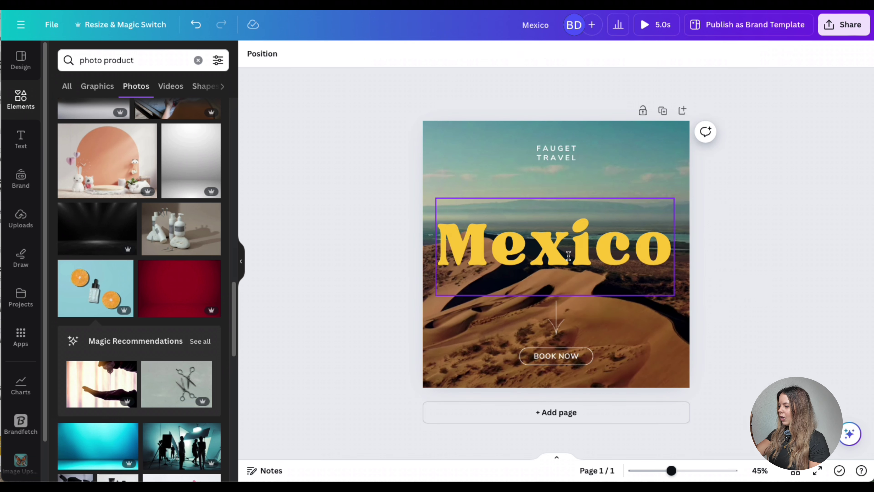
# Scale the Mexico heading down to font size 241 and move it slightly higher on the page
pyautogui.click(607, 249)
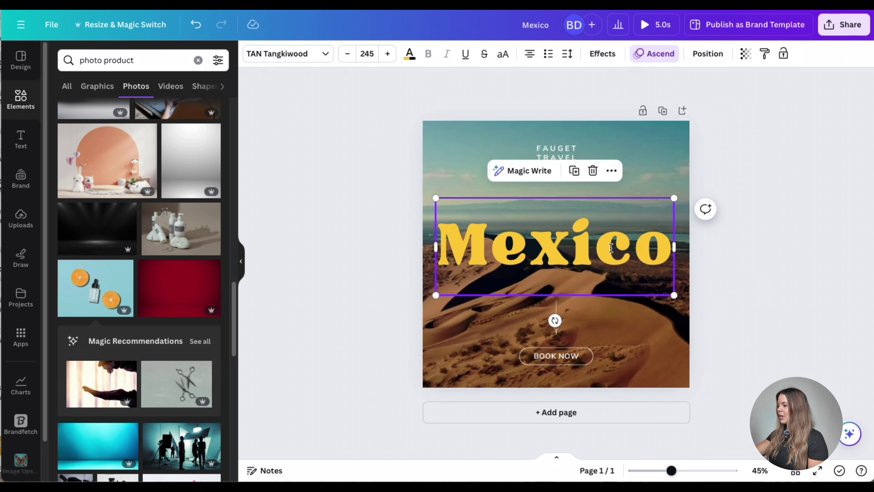
pyautogui.moveTo(674, 198)
pyautogui.mouseDown()
pyautogui.moveTo(640, 217)
pyautogui.moveTo(670, 199)
pyautogui.mouseUp()
pyautogui.moveTo(557, 244)
pyautogui.mouseDown()
pyautogui.moveTo(585, 226)
pyautogui.moveTo(556, 243)
pyautogui.mouseUp()
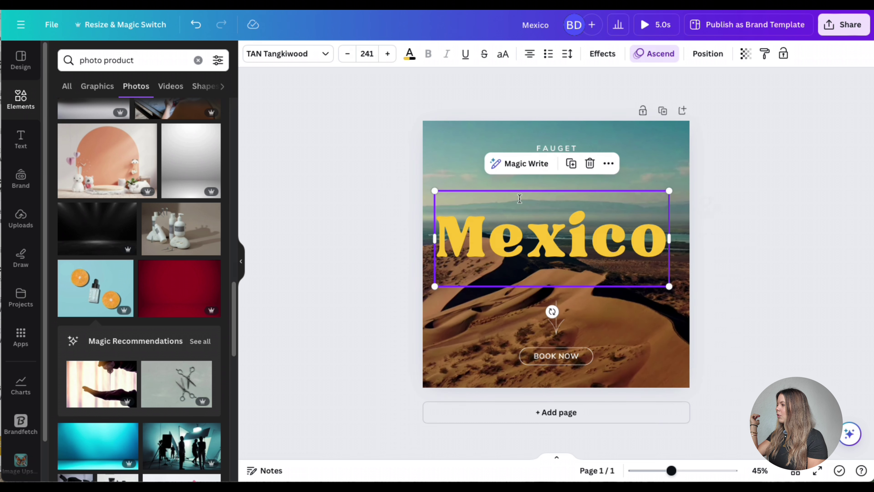
# Try several text colours on the Mexico heading and apply the pink from the Pastel Dreams palette
pyautogui.click(409, 55)
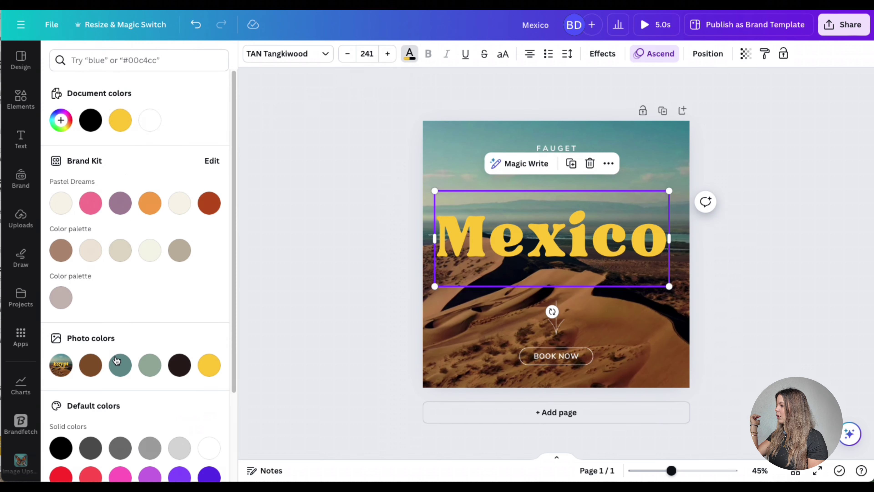
pyautogui.click(120, 366)
pyautogui.scroll(-2, 122, 381)
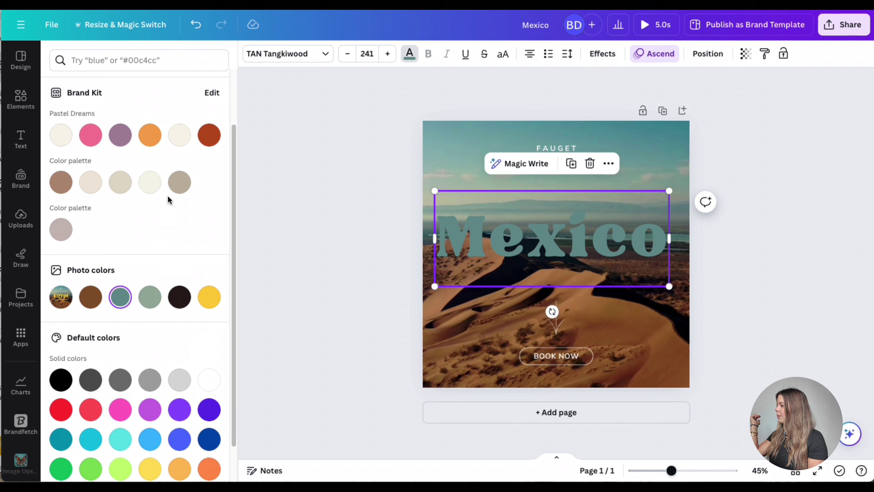
pyautogui.click(157, 188)
pyautogui.click(180, 184)
pyautogui.scroll(2, 141, 147)
pyautogui.click(120, 119)
pyautogui.click(91, 203)
pyautogui.scroll(-3, 103, 308)
pyautogui.click(415, 273)
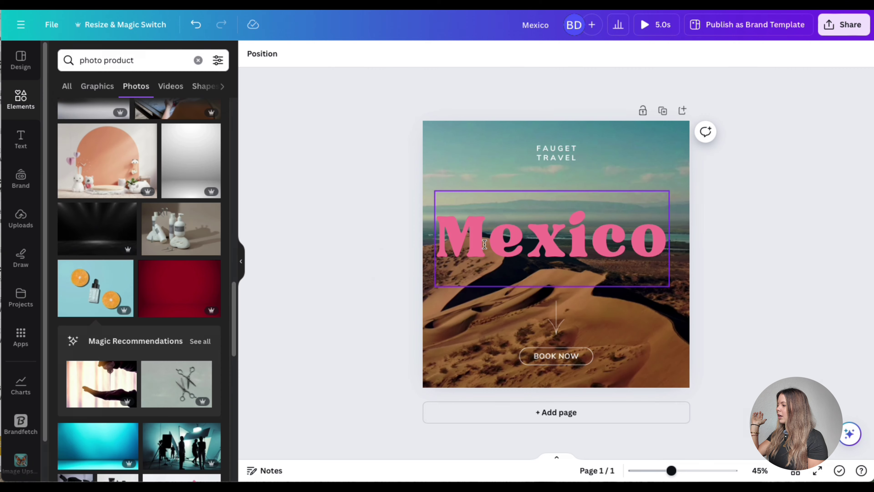
# Move the Mexico heading over the background and back into place, and select the desert image behind it
pyautogui.moveTo(503, 217); pyautogui.dragTo(504, 243)
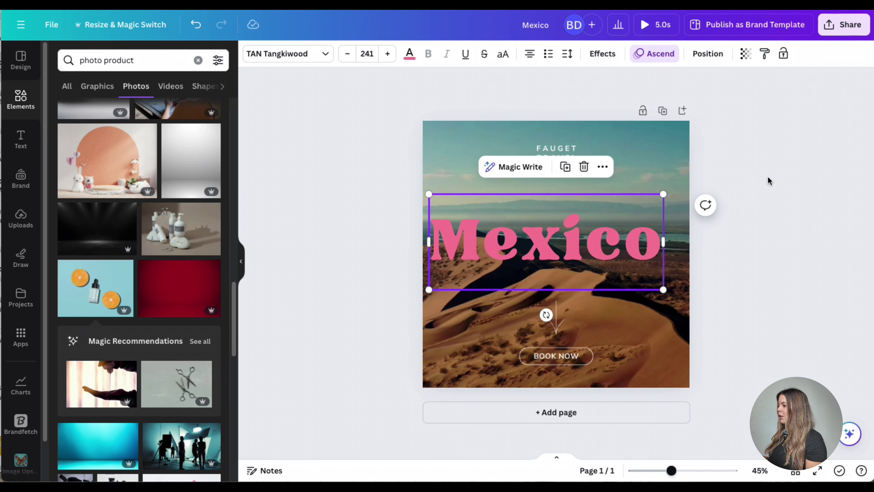
pyautogui.moveTo(364, 128); pyautogui.dragTo(771, 366)
pyautogui.click(631, 316)
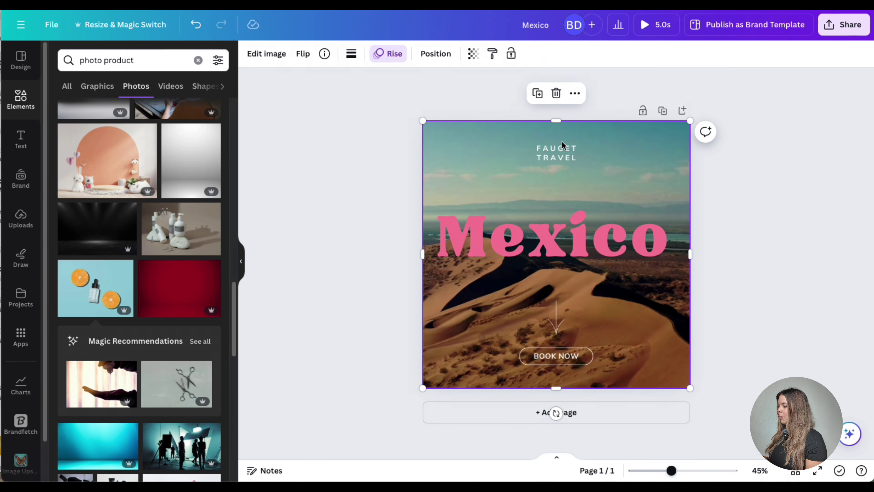